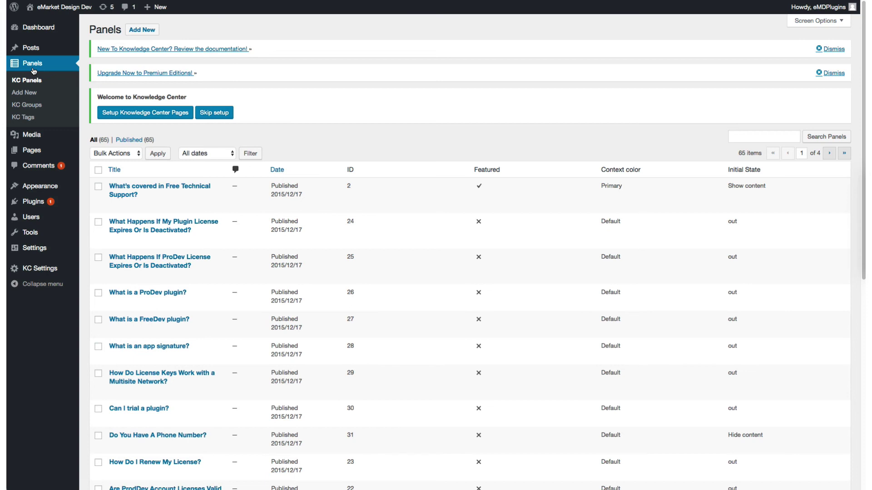
- Look over the existing Knowledge Center panels and set up the Knowledge Center pages
{"action": "scroll", "coordinate": [181, 254], "scroll_direction": "down", "scroll_amount": 5}
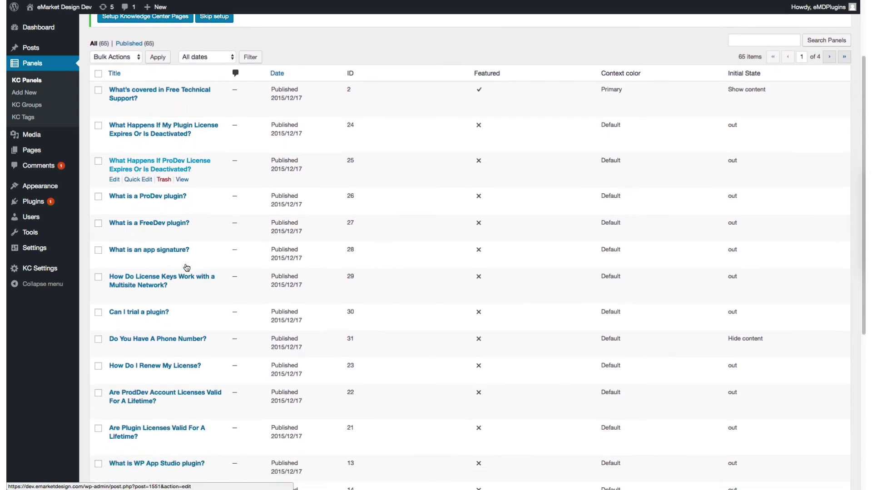
{"action": "scroll", "coordinate": [186, 268], "scroll_direction": "down", "scroll_amount": 1}
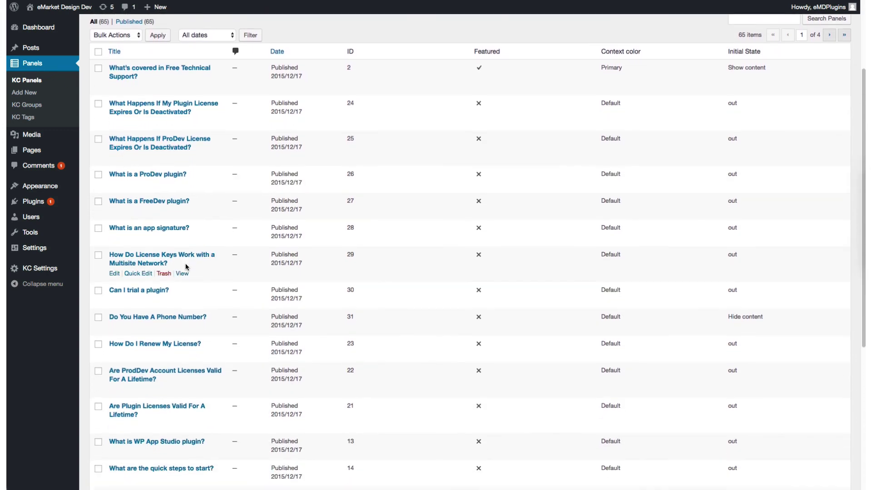
{"action": "scroll", "coordinate": [185, 267], "scroll_direction": "down", "scroll_amount": 3}
{"action": "scroll", "coordinate": [186, 267], "scroll_direction": "up", "scroll_amount": 12}
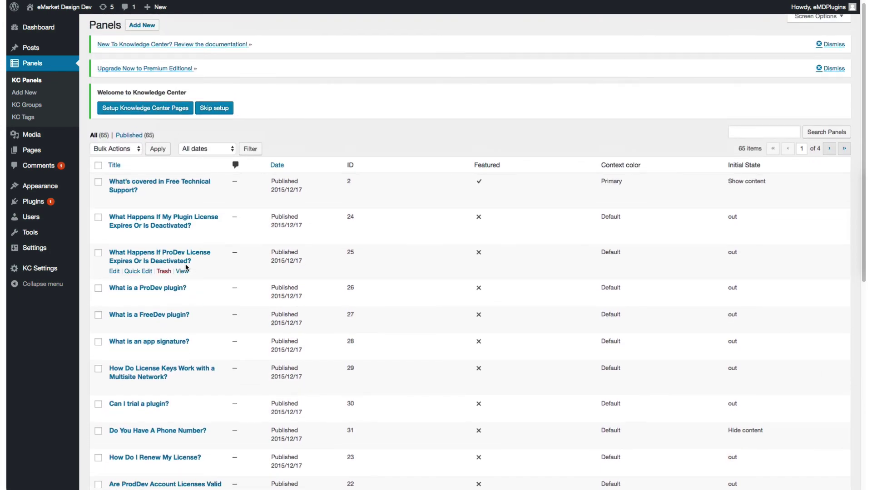
{"action": "scroll", "coordinate": [185, 267], "scroll_direction": "up", "scroll_amount": 1}
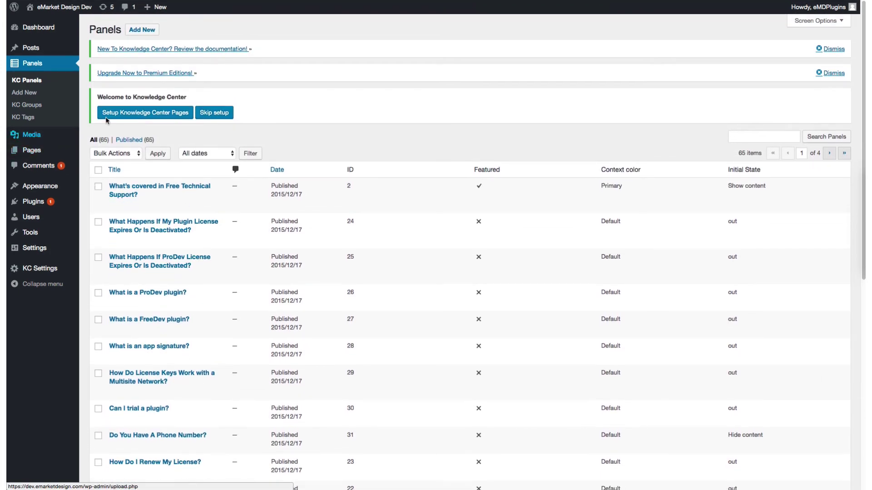
{"action": "left_click", "coordinate": [136, 113]}
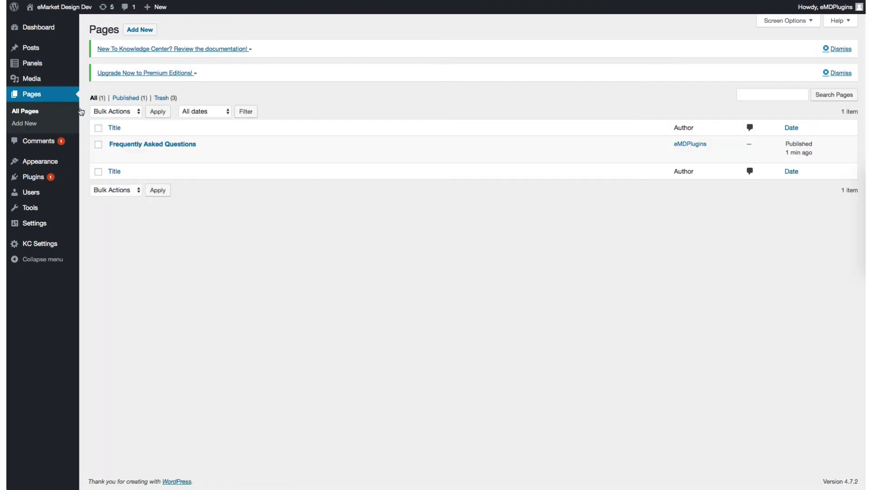
- Open the published Frequently Asked Questions page in a separate browser tab and switch to it
{"action": "mouse_move", "coordinate": [126, 151]}
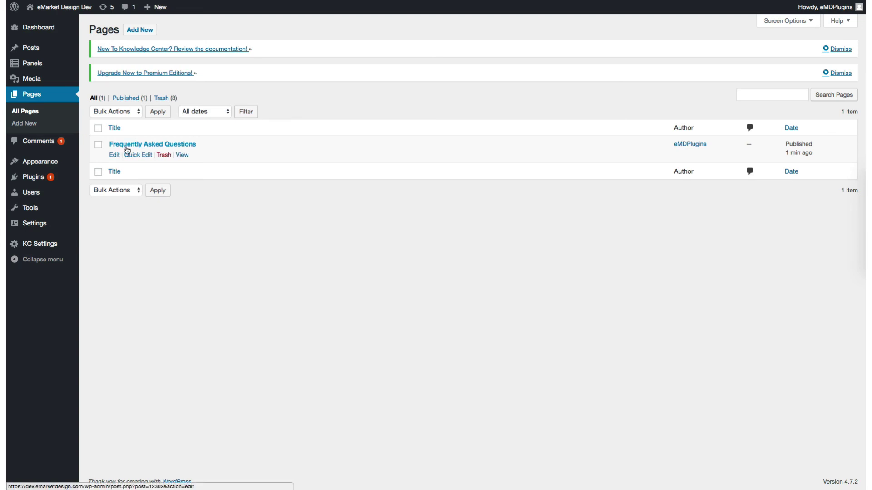
{"action": "right_click", "coordinate": [182, 155]}
{"action": "left_click", "coordinate": [200, 158]}
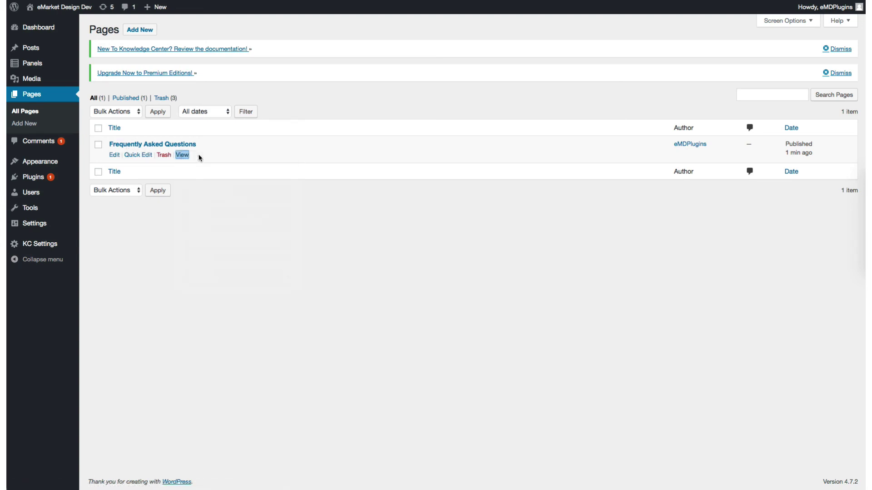
{"action": "key", "text": "ctrl+Tab"}
- Browse the question list and expand the Free Technical Support coverage and CoSponsor contributor responsibilities panels to read their answers
{"action": "scroll", "coordinate": [143, 262], "scroll_direction": "down", "scroll_amount": 8}
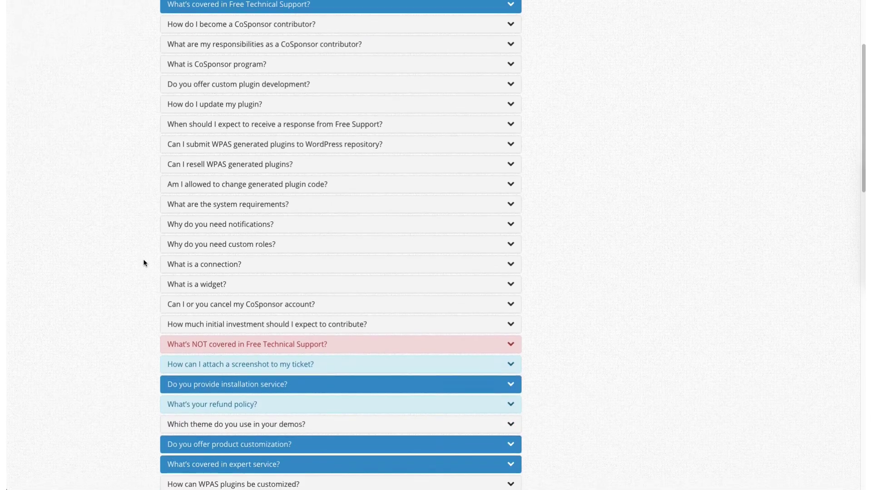
{"action": "scroll", "coordinate": [143, 262], "scroll_direction": "down", "scroll_amount": 10}
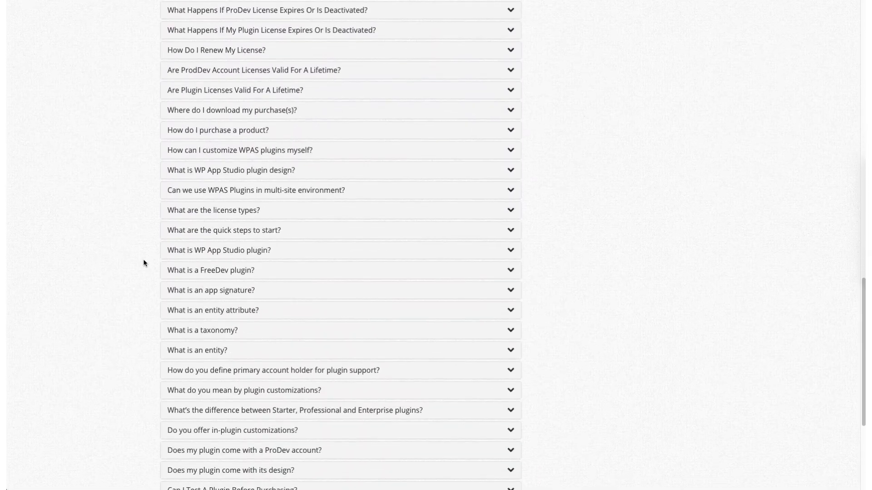
{"action": "scroll", "coordinate": [144, 262], "scroll_direction": "up", "scroll_amount": 20}
{"action": "left_click", "coordinate": [242, 148]}
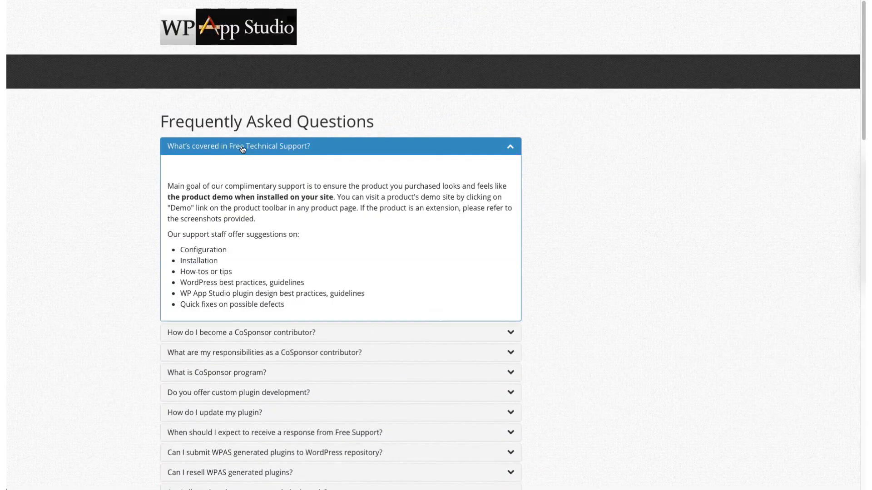
{"action": "left_click", "coordinate": [234, 193]}
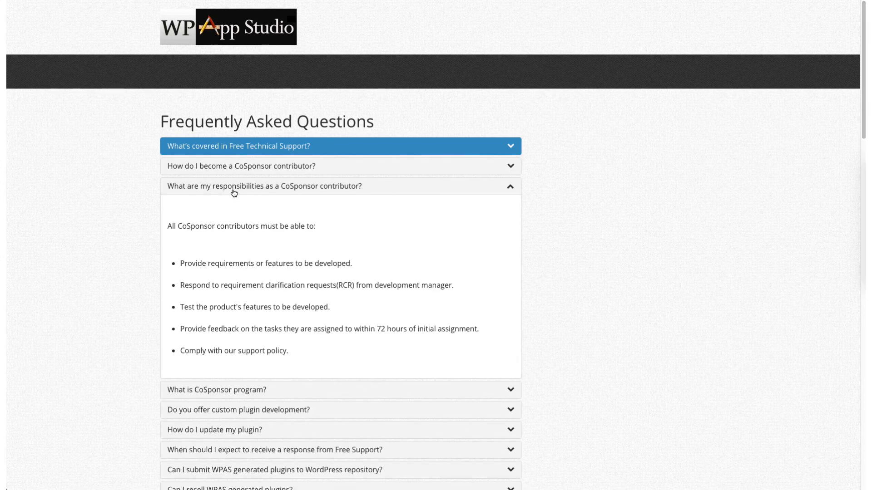
{"action": "left_click", "coordinate": [234, 192]}
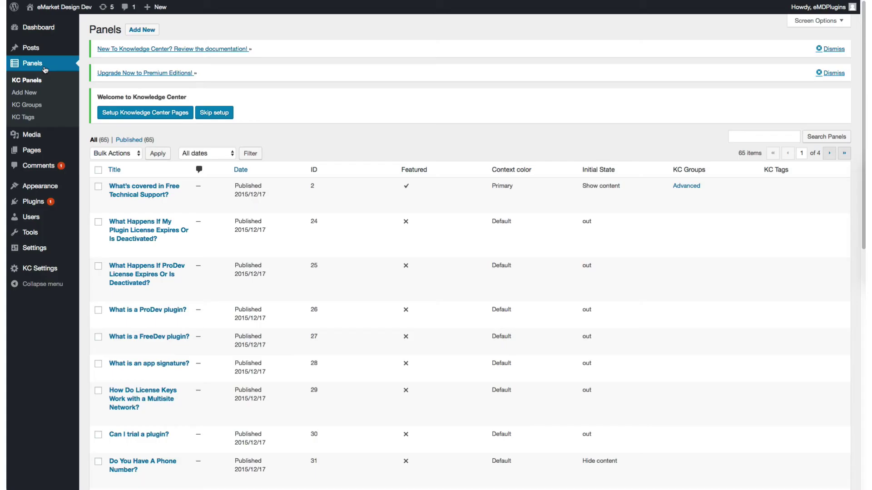
- Open the panel "What's covered in Free Technical Support?" for editing and bring its Panel Info section into view
{"action": "mouse_move", "coordinate": [168, 193]}
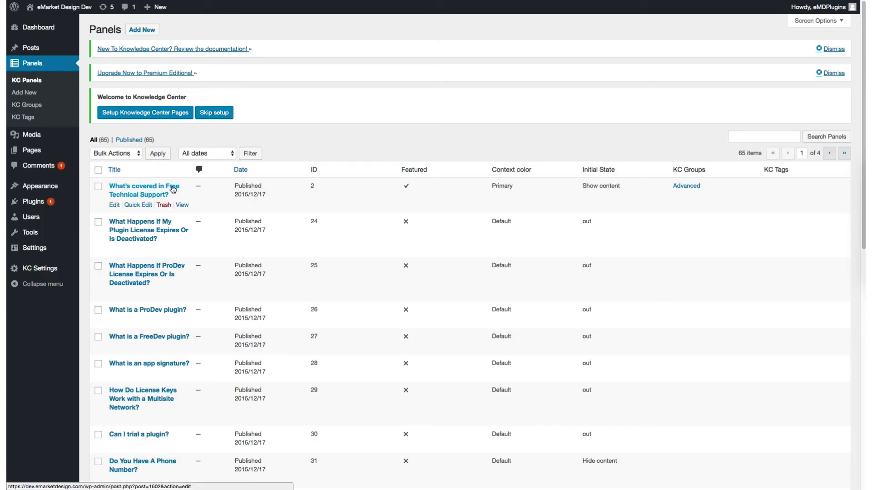
{"action": "left_click", "coordinate": [114, 205]}
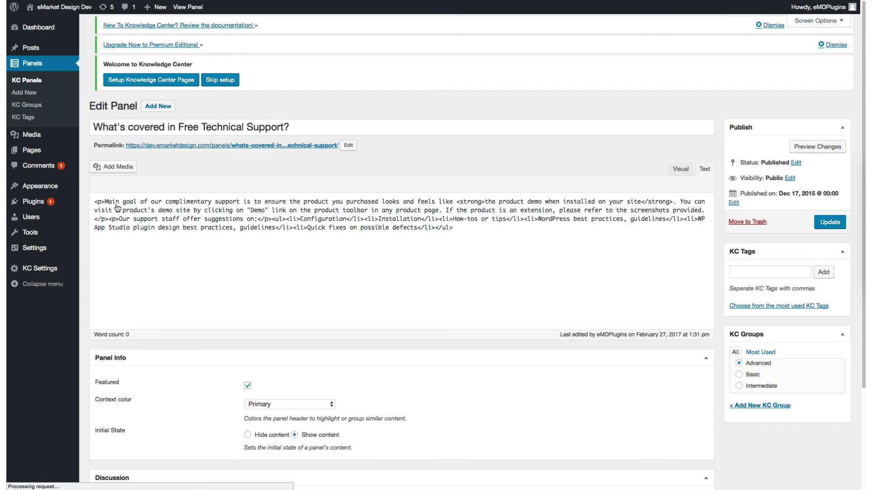
{"action": "scroll", "coordinate": [117, 208], "scroll_direction": "down", "scroll_amount": 3}
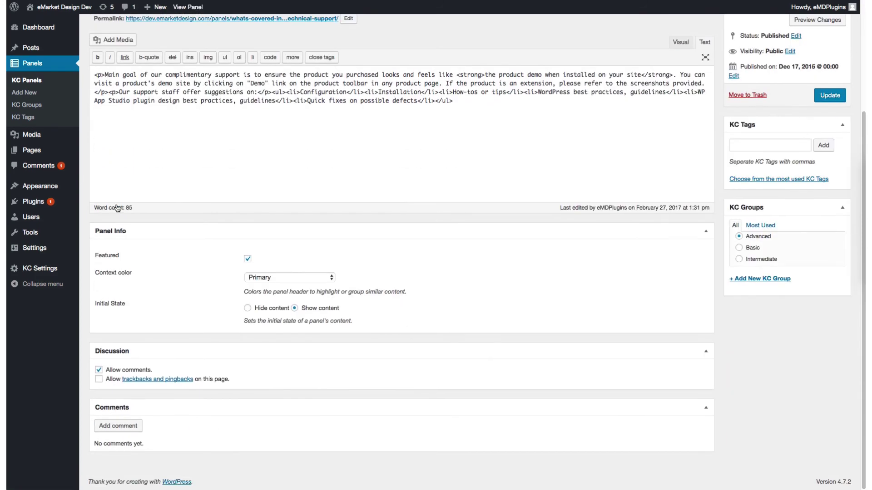
- Check the panel's context color options without changing them and select Show content as its initial state
{"action": "left_click", "coordinate": [305, 277]}
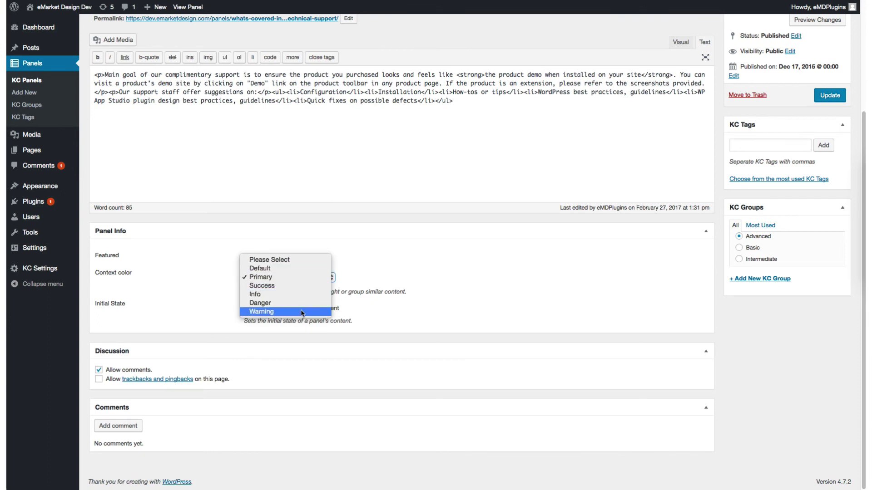
{"action": "left_click", "coordinate": [377, 269]}
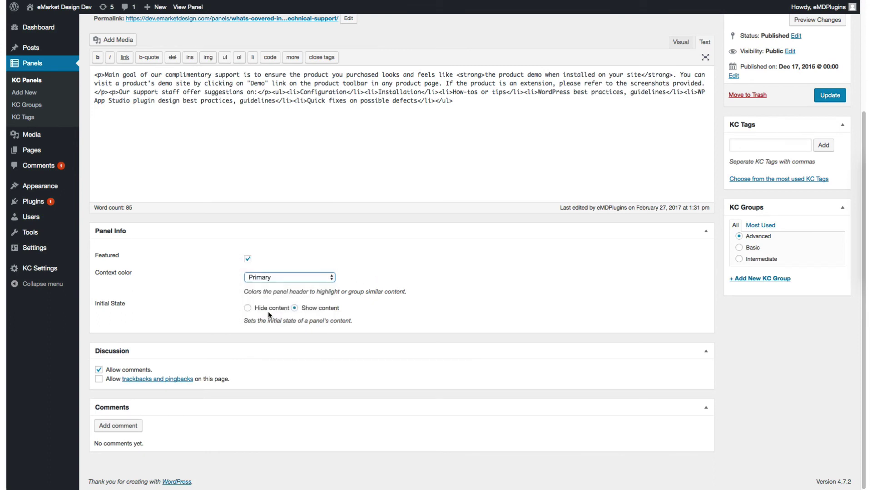
{"action": "left_click", "coordinate": [295, 309]}
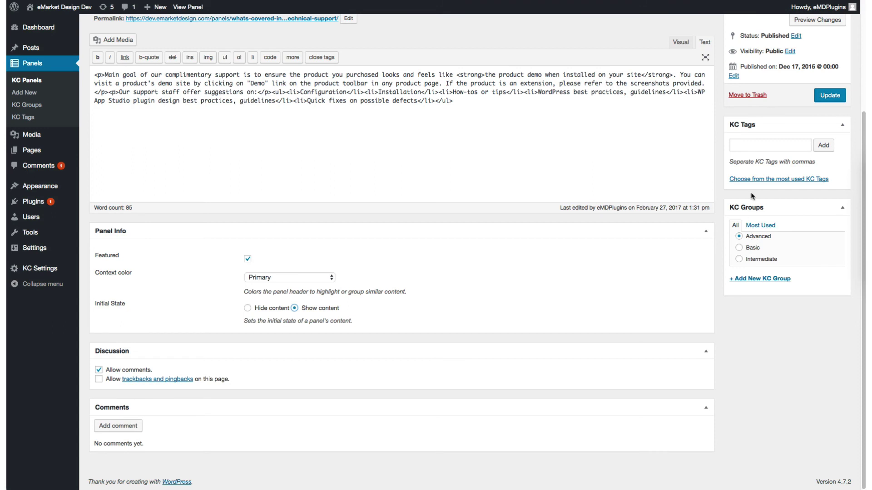
- Add the KC tag "Products" to the Free Technical Support panel and save the update
{"action": "left_click", "coordinate": [746, 146]}
{"action": "type", "text": "Pr"}
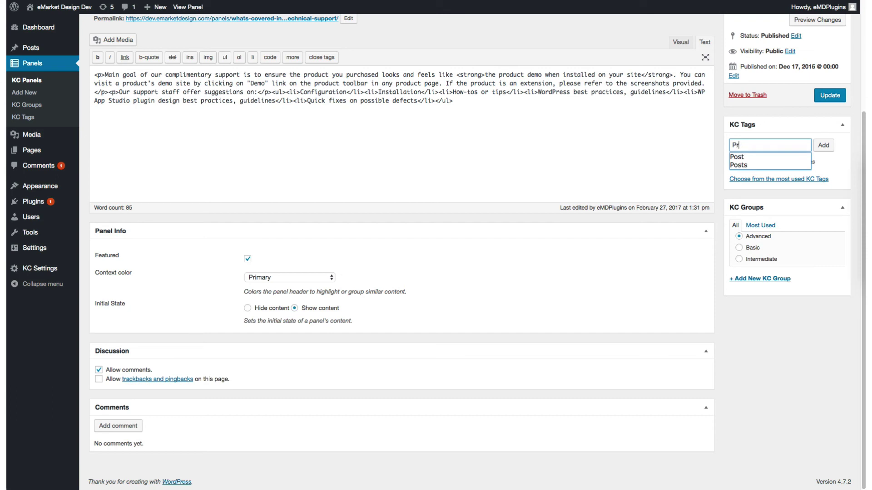
{"action": "type", "text": "oduct"}
{"action": "key", "text": "BackSpace"}
{"action": "key", "text": "BackSpace"}
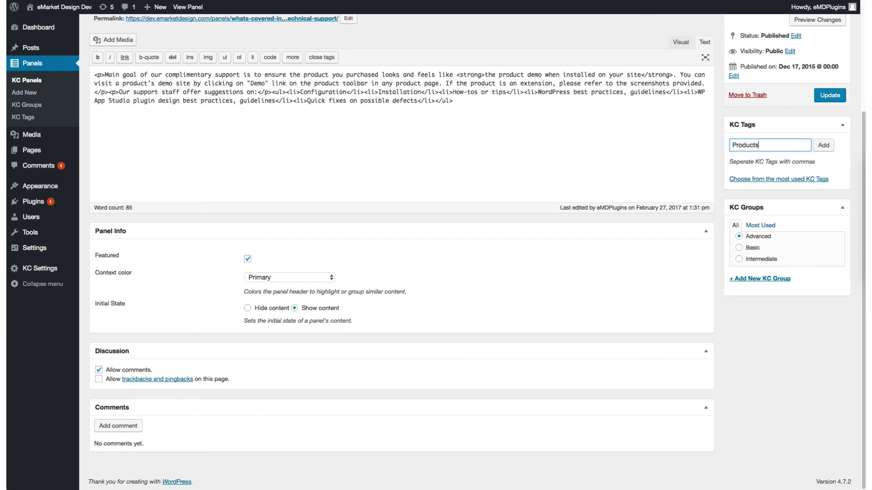
{"action": "left_click", "coordinate": [823, 145]}
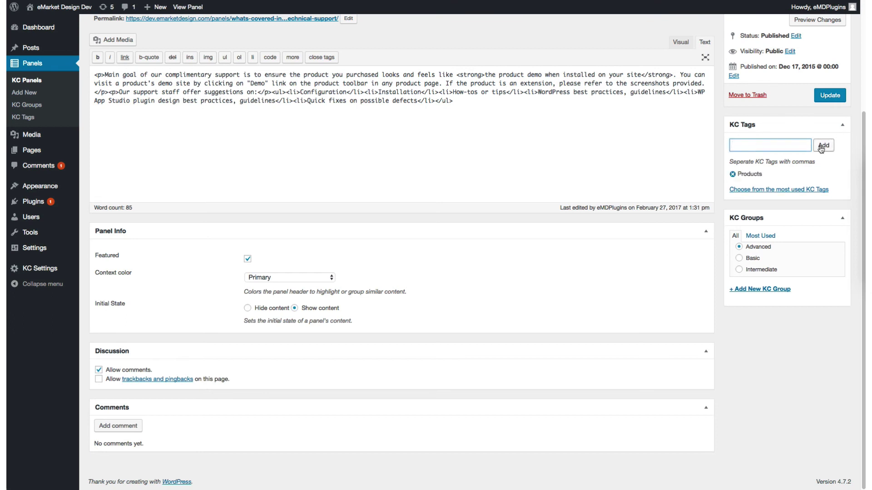
{"action": "left_click", "coordinate": [825, 94]}
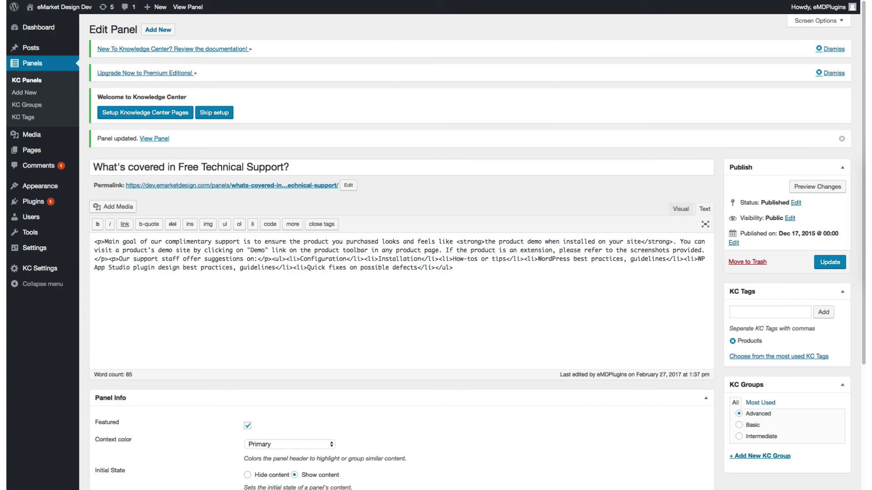
{"action": "left_click", "coordinate": [187, 7]}
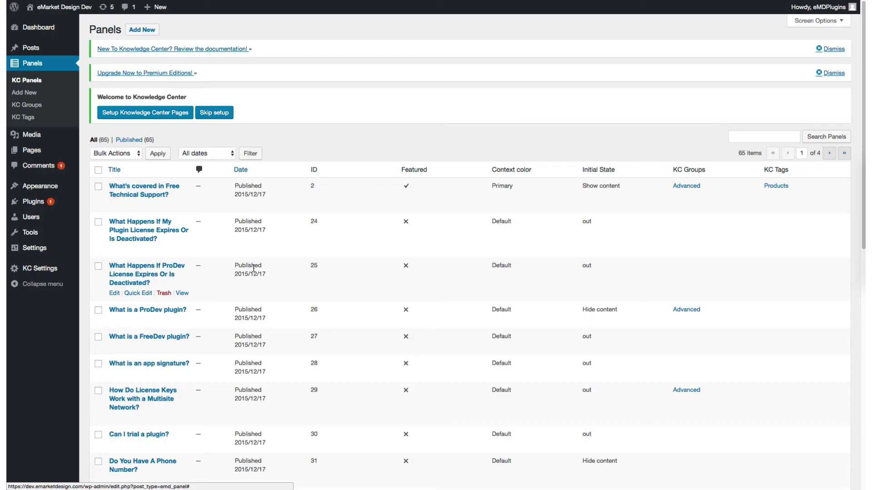
- Quick-edit the panel "Are Plugin Licenses Valid For A Lifetime?" to assign it to the Advanced KC group and save it
{"action": "scroll", "coordinate": [253, 268], "scroll_direction": "down", "scroll_amount": 10}
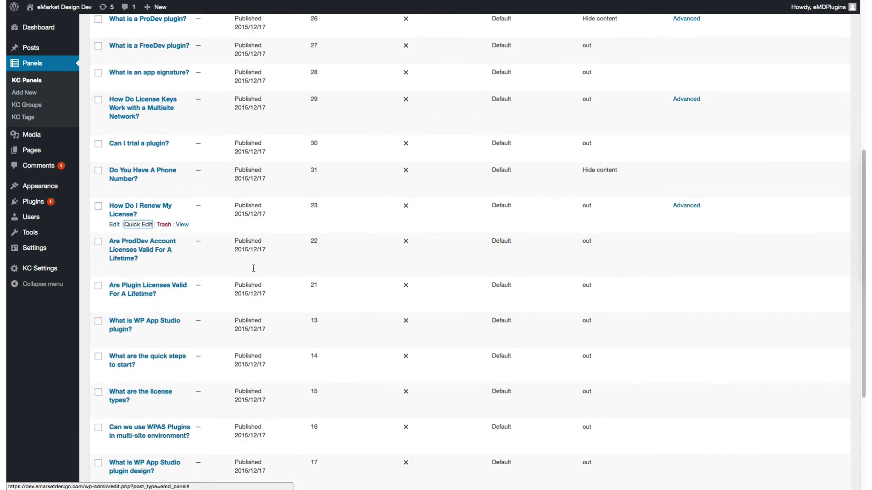
{"action": "scroll", "coordinate": [253, 268], "scroll_direction": "down", "scroll_amount": 1}
{"action": "left_click", "coordinate": [133, 256]}
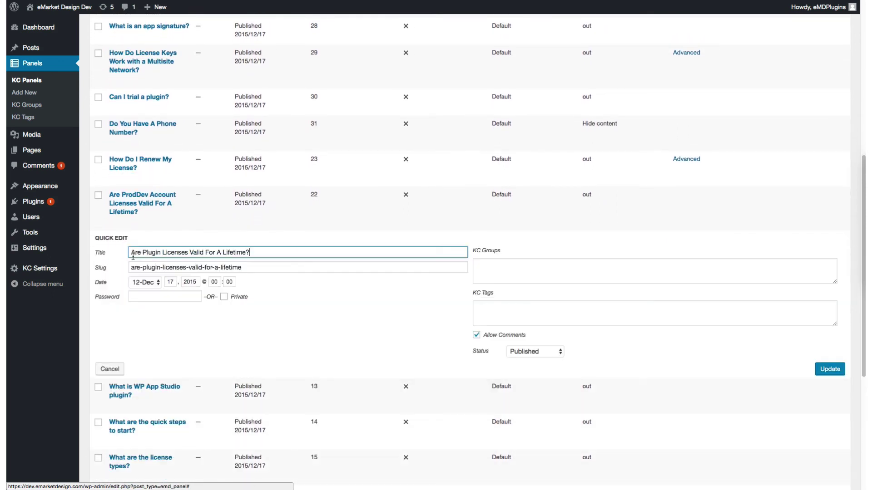
{"action": "left_click", "coordinate": [505, 273]}
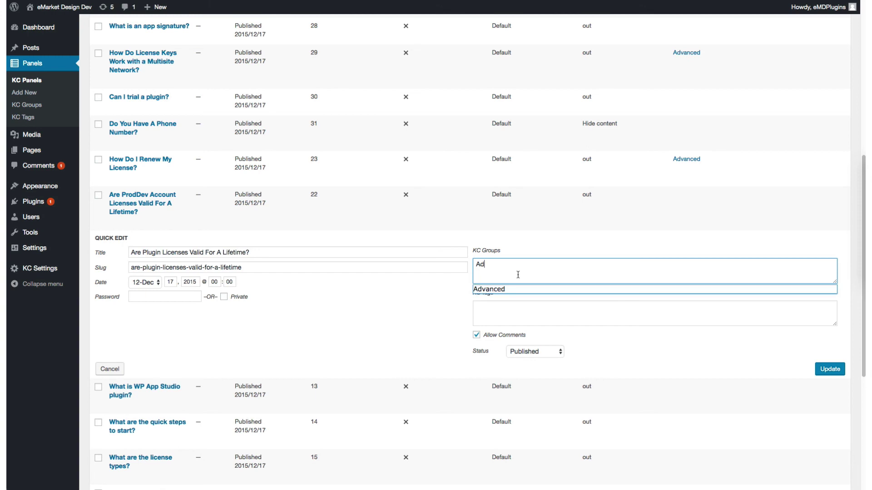
{"action": "type", "text": "Ad"}
{"action": "left_click", "coordinate": [506, 289]}
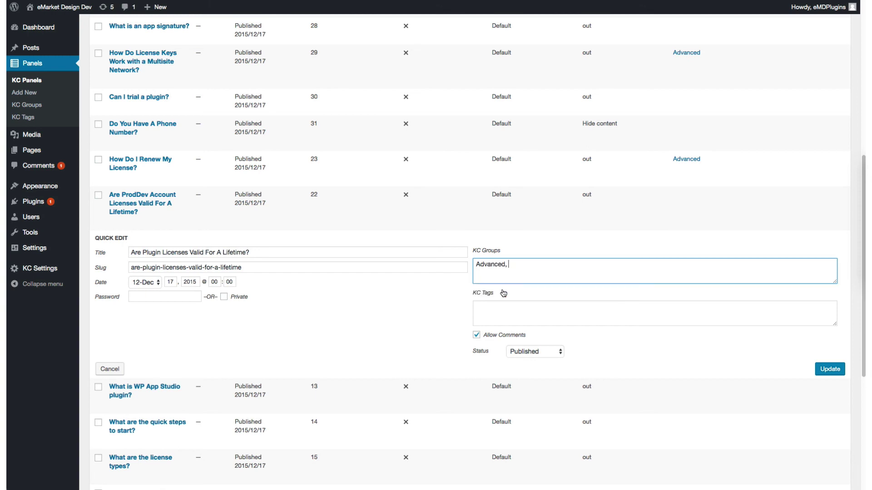
{"action": "left_click", "coordinate": [829, 370]}
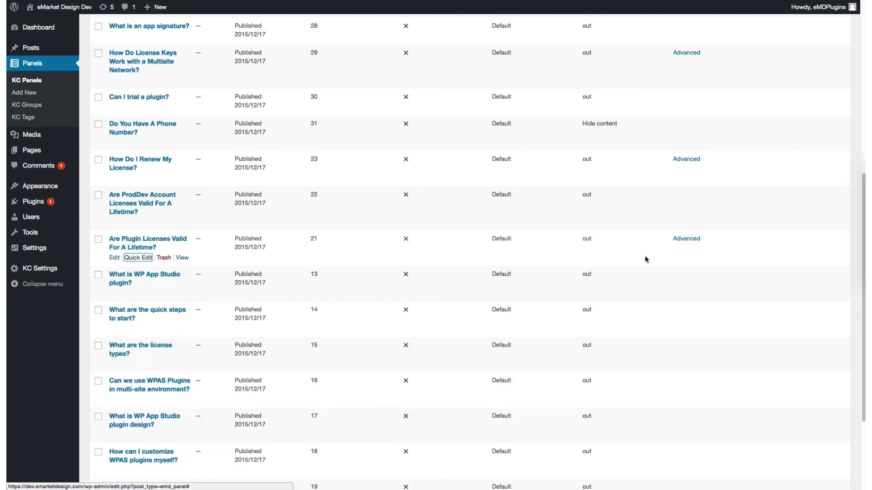
- Examine the lists of available KC groups and KC tags
{"action": "scroll", "coordinate": [644, 257], "scroll_direction": "up", "scroll_amount": 10}
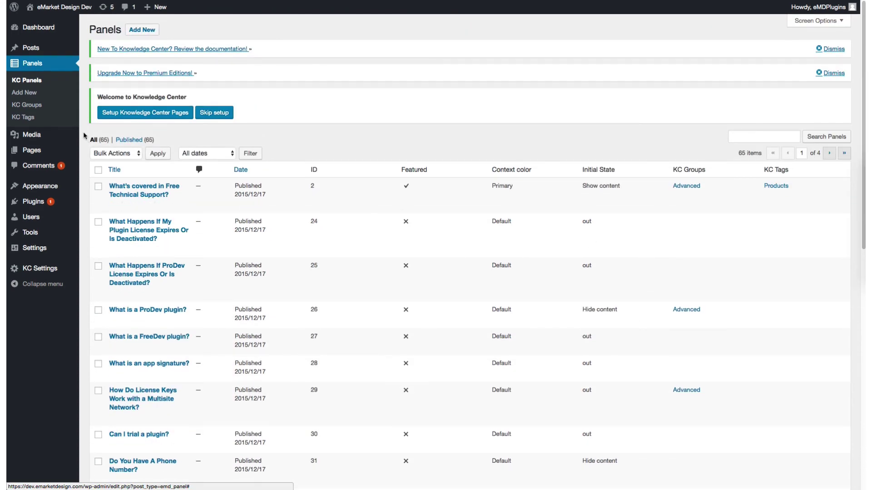
{"action": "left_click", "coordinate": [37, 107]}
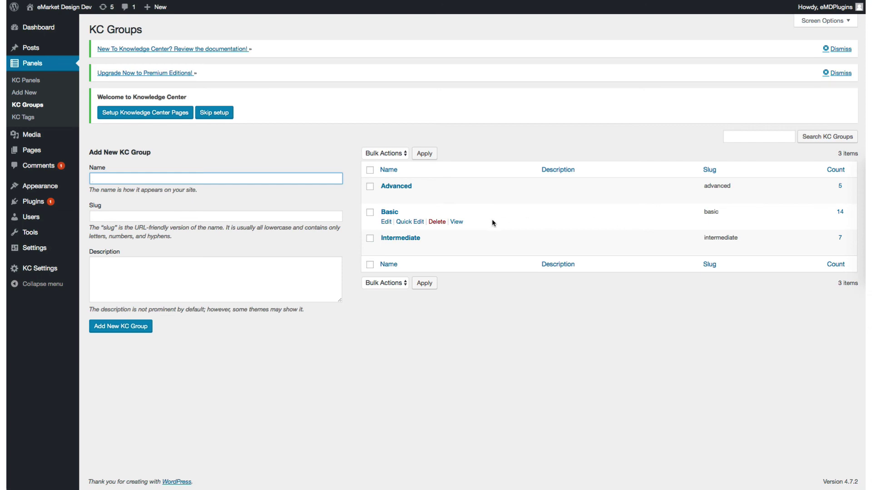
{"action": "left_click", "coordinate": [38, 118]}
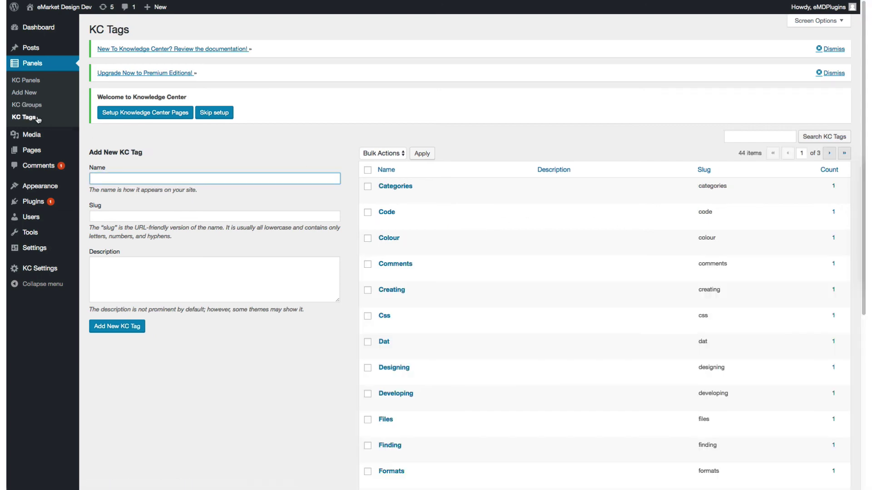
{"action": "scroll", "coordinate": [231, 260], "scroll_direction": "down", "scroll_amount": 5}
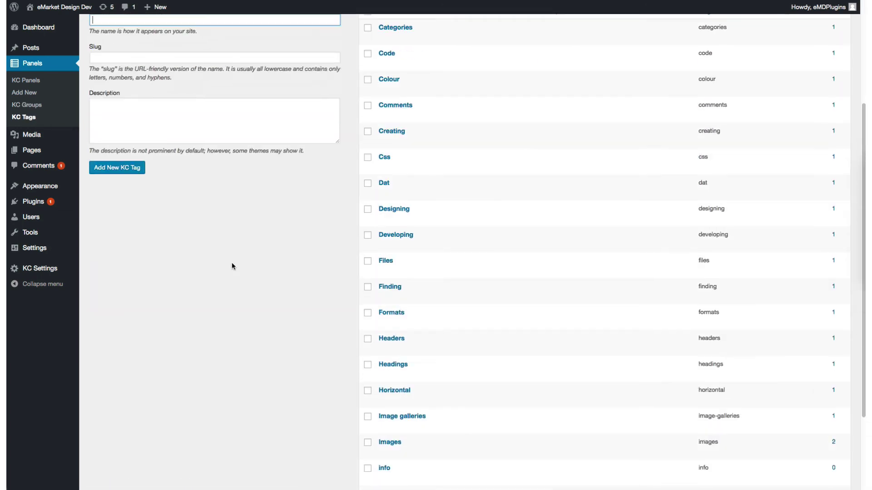
{"action": "scroll", "coordinate": [232, 265], "scroll_direction": "up", "scroll_amount": 5}
{"action": "left_click", "coordinate": [50, 106]}
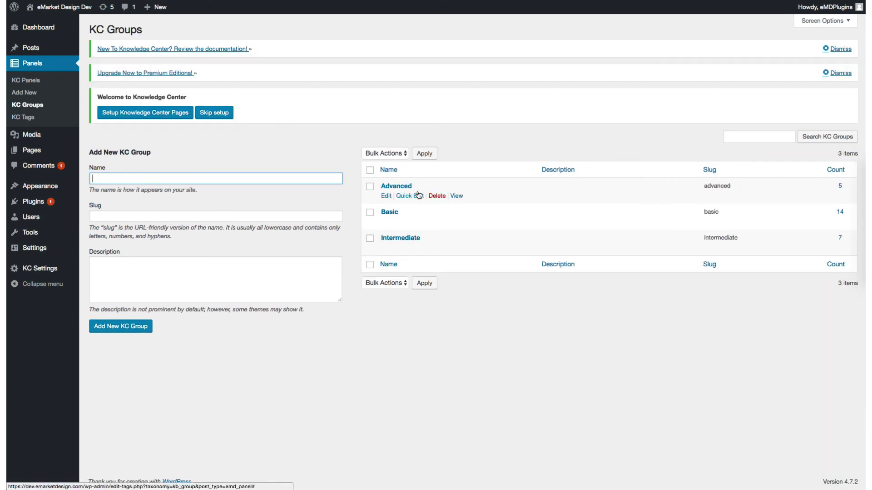
- Open the Advanced FAQ page for editing from the list of site pages
{"action": "left_click", "coordinate": [32, 155]}
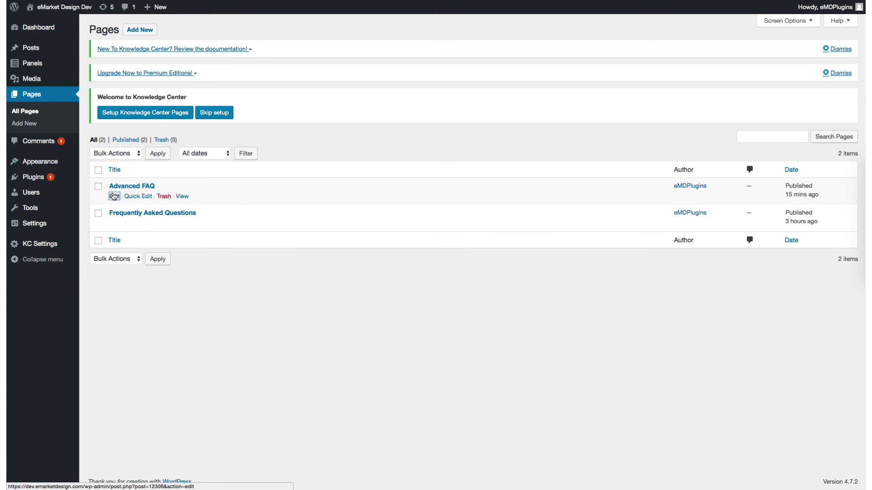
{"action": "left_click", "coordinate": [114, 196]}
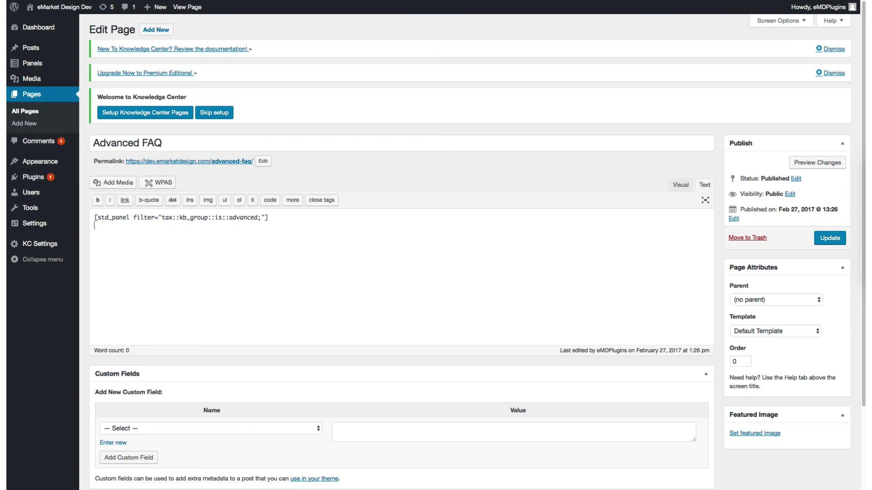
- Insert the std_panel WPAS shortcode without a filter below the existing filtered shortcode on the Advanced FAQ page
{"action": "left_click", "coordinate": [174, 184]}
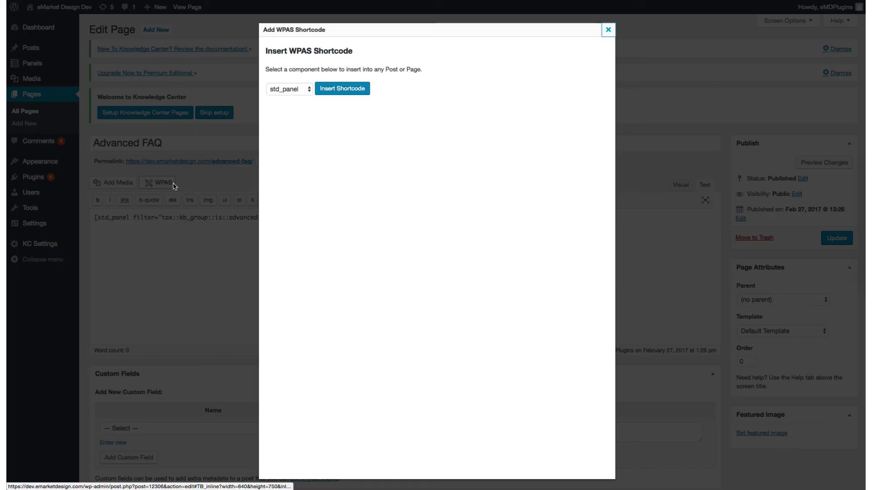
{"action": "left_click", "coordinate": [302, 90]}
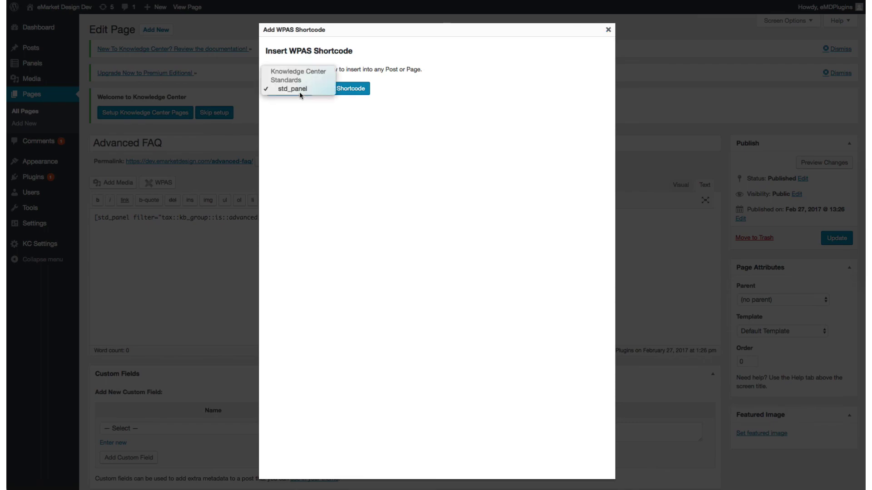
{"action": "left_click", "coordinate": [300, 89]}
{"action": "left_click", "coordinate": [347, 92]}
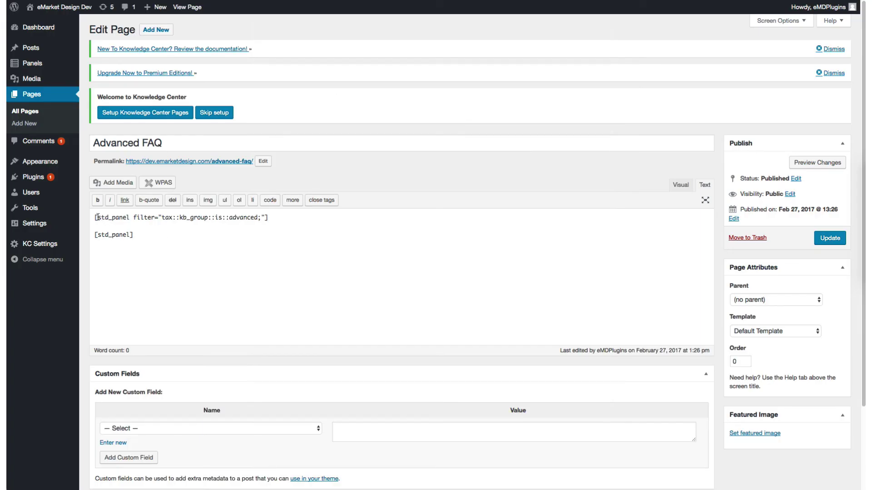
- Add the heading ADVANCED above the filtered shortcode and the heading ALL above the unfiltered std_panel shortcode
{"action": "key", "text": "Return"}
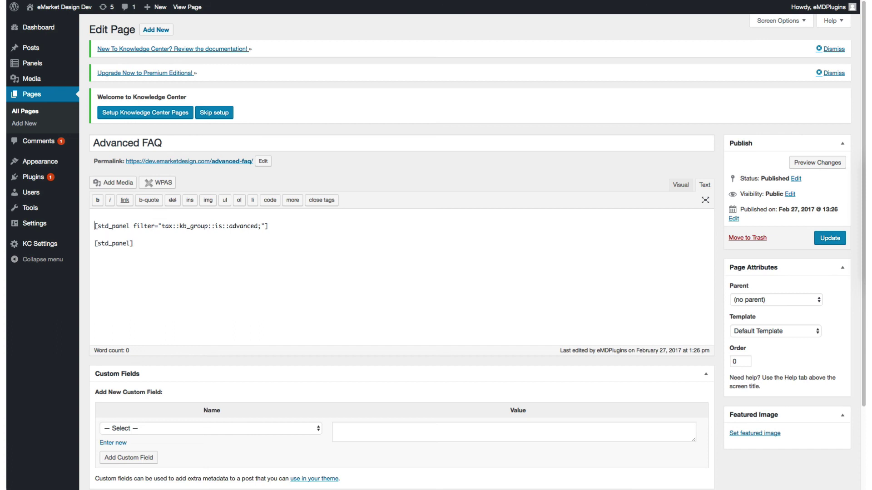
{"action": "type", "text": "ADVANCED"}
{"action": "key", "text": "Return"}
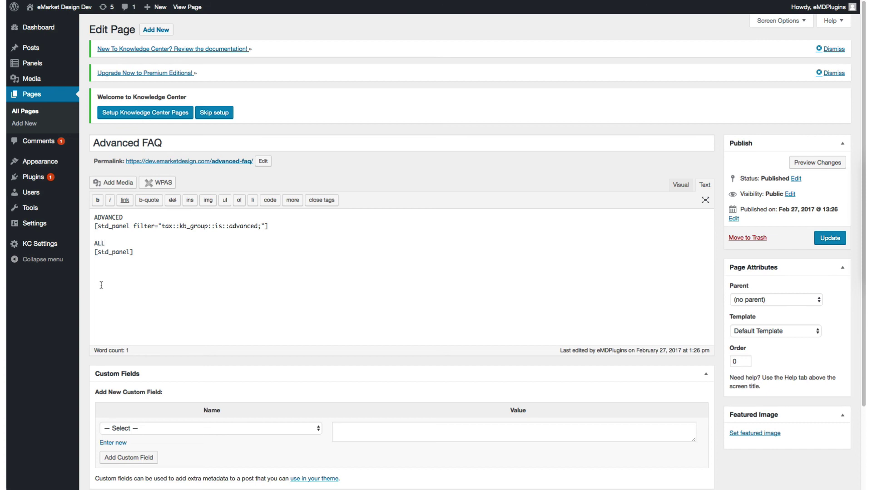
- Make the ADVANCED and ALL headings bold and update the page
{"action": "left_click_drag", "start_coordinate": [132, 217], "coordinate": [86, 217]}
{"action": "left_click", "coordinate": [95, 202]}
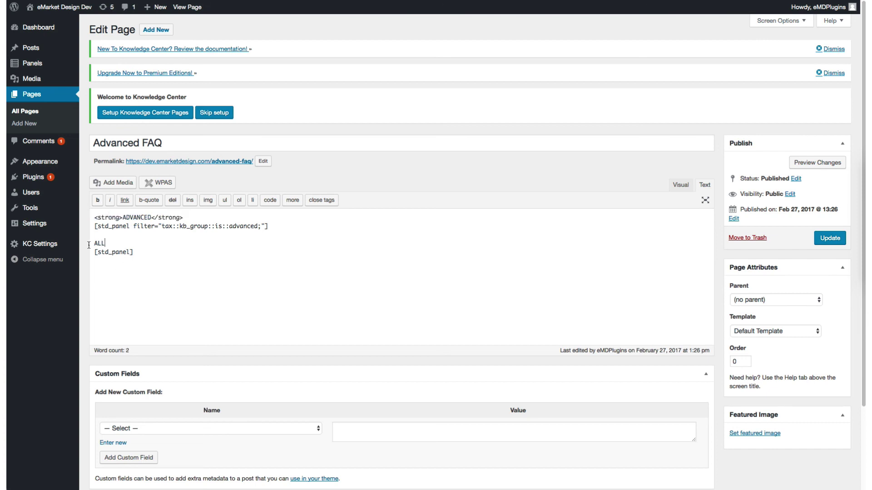
{"action": "left_click_drag", "start_coordinate": [106, 244], "coordinate": [89, 245]}
{"action": "left_click", "coordinate": [97, 201]}
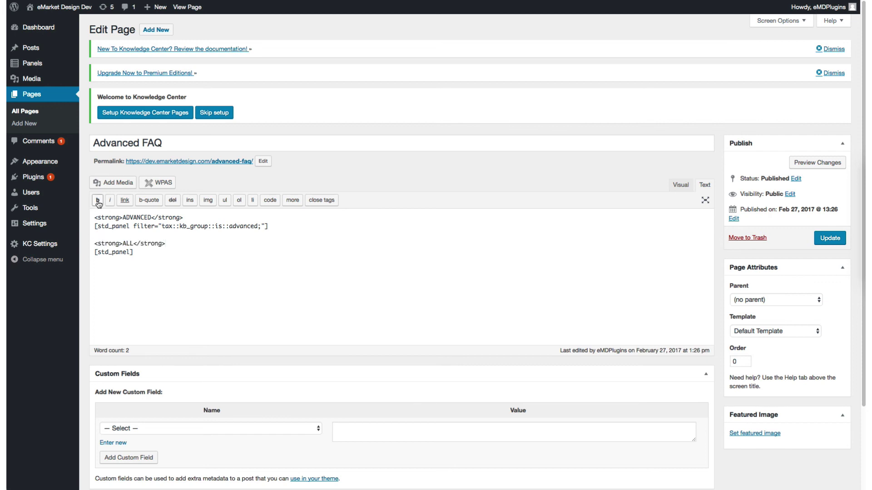
{"action": "left_click", "coordinate": [834, 240]}
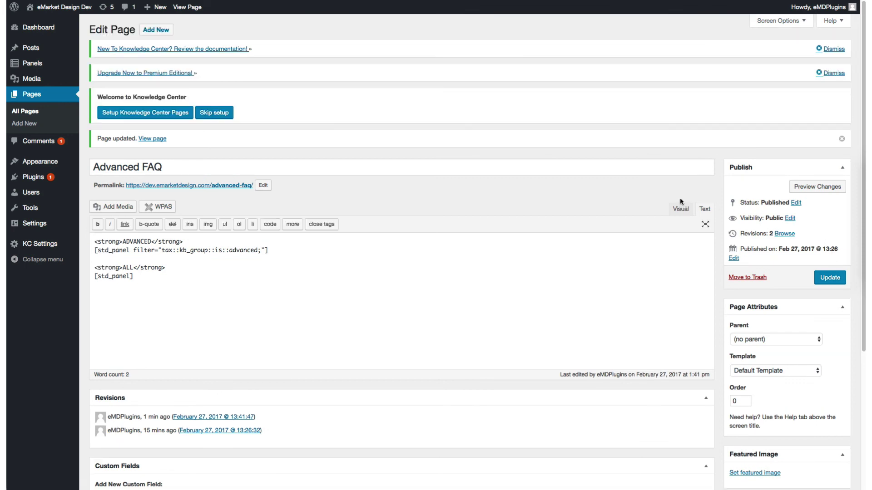
- In the visual editor, put each heading and shortcode in its own paragraph and update the page
{"action": "left_click", "coordinate": [681, 210]}
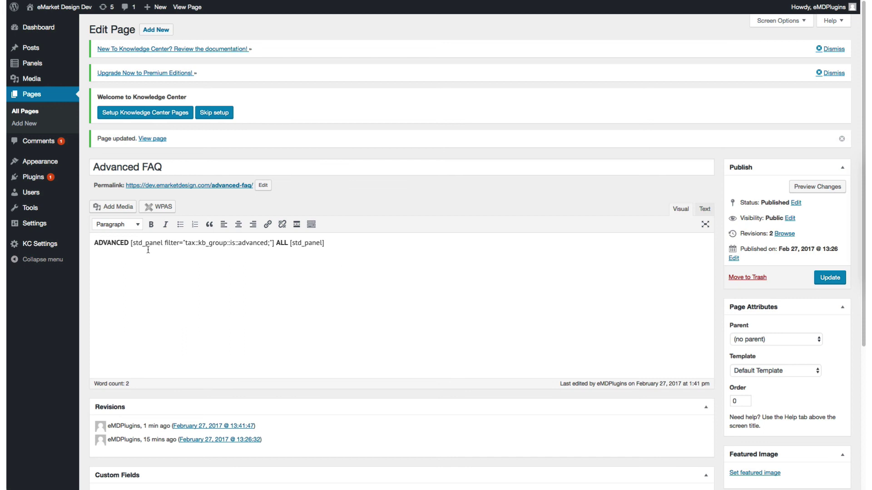
{"action": "left_click", "coordinate": [131, 243]}
{"action": "key", "text": "Return"}
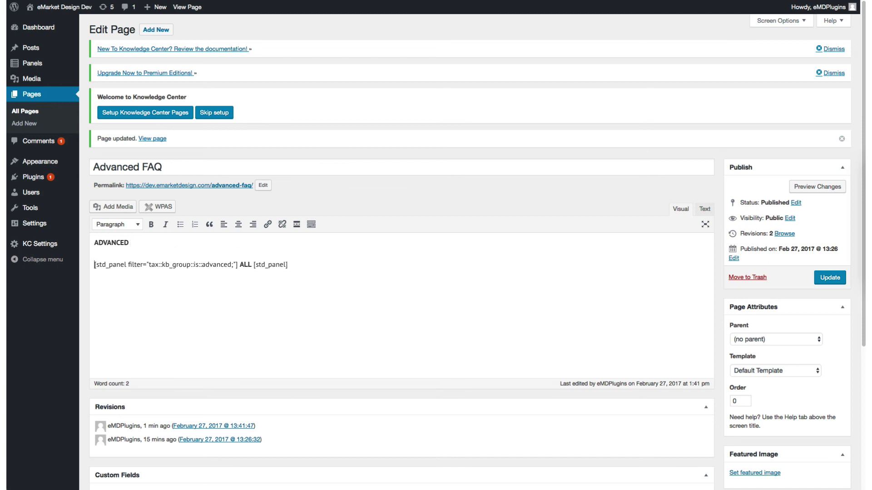
{"action": "left_click", "coordinate": [240, 265]}
{"action": "key", "text": "Return"}
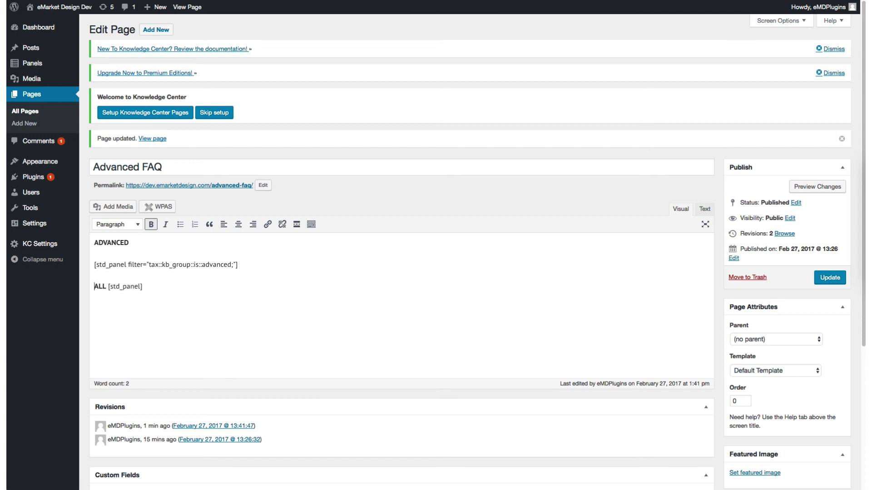
{"action": "left_click", "coordinate": [109, 287]}
{"action": "key", "text": "Return"}
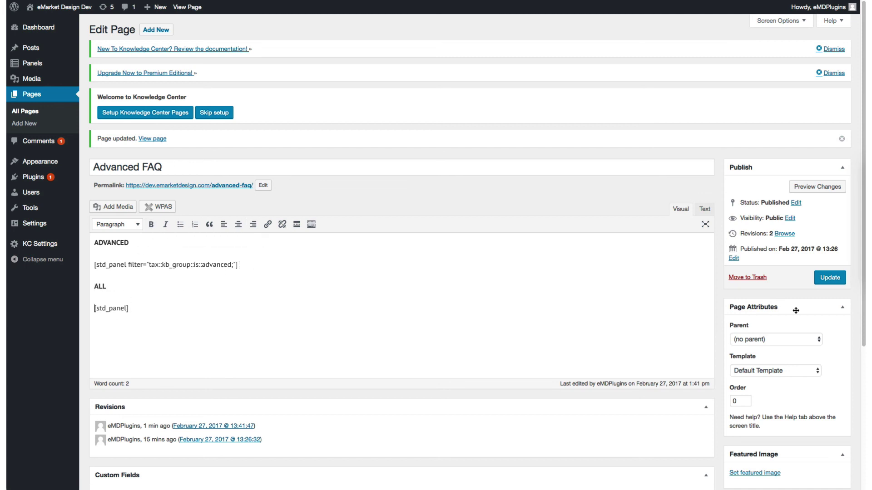
{"action": "left_click", "coordinate": [830, 278]}
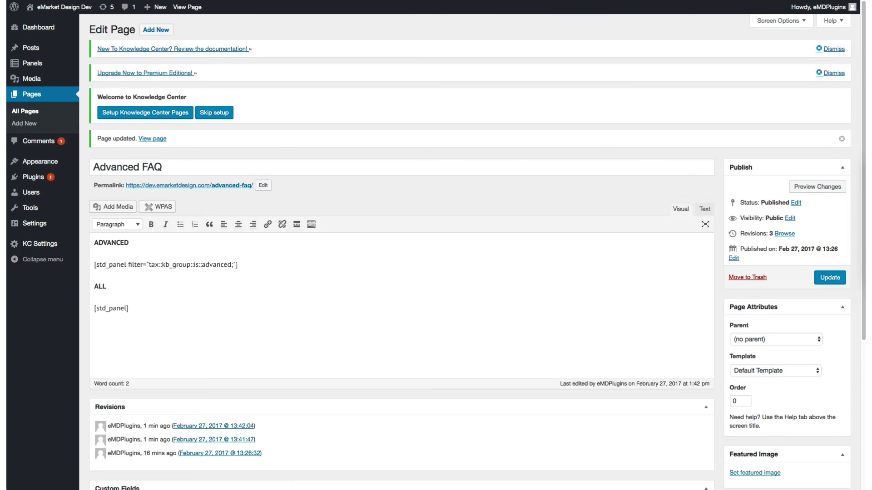
- Open the published Advanced FAQ page in a new tab and examine its ADVANCED and ALL sections
{"action": "right_click", "coordinate": [231, 186]}
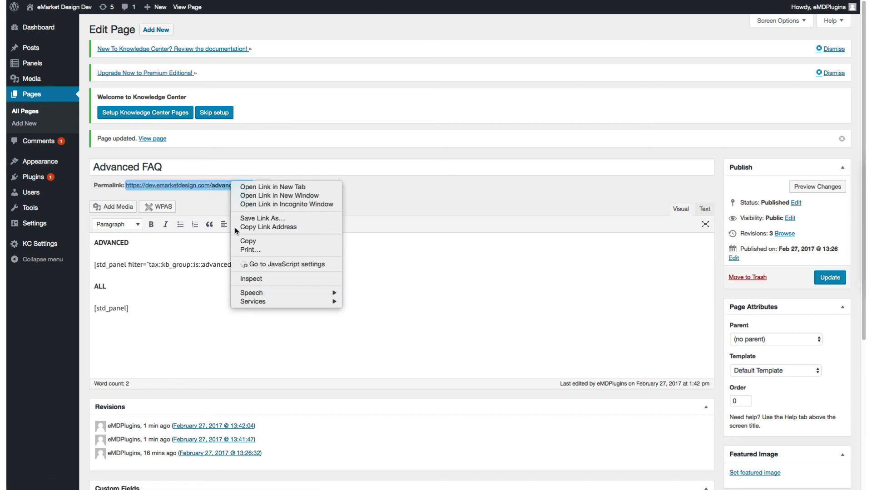
{"action": "left_click", "coordinate": [255, 186]}
{"action": "key", "text": "ctrl+Tab"}
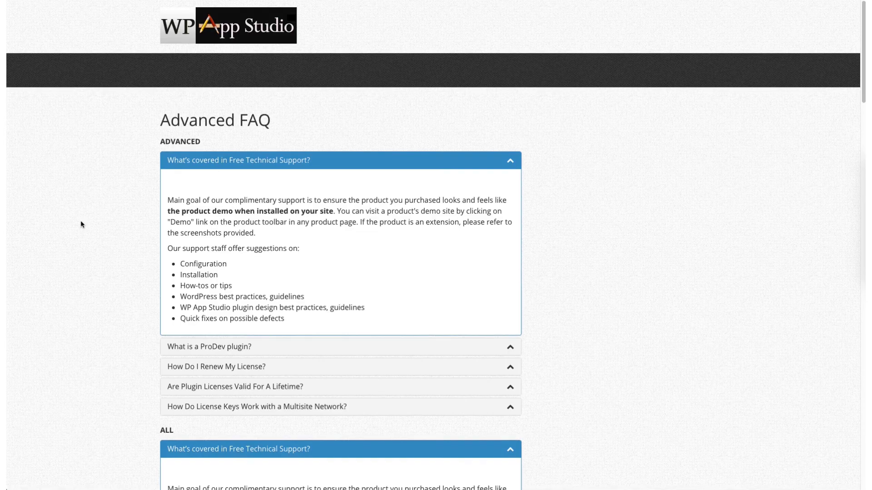
{"action": "scroll", "coordinate": [81, 222], "scroll_direction": "down", "scroll_amount": 5}
{"action": "scroll", "coordinate": [81, 224], "scroll_direction": "down", "scroll_amount": 10}
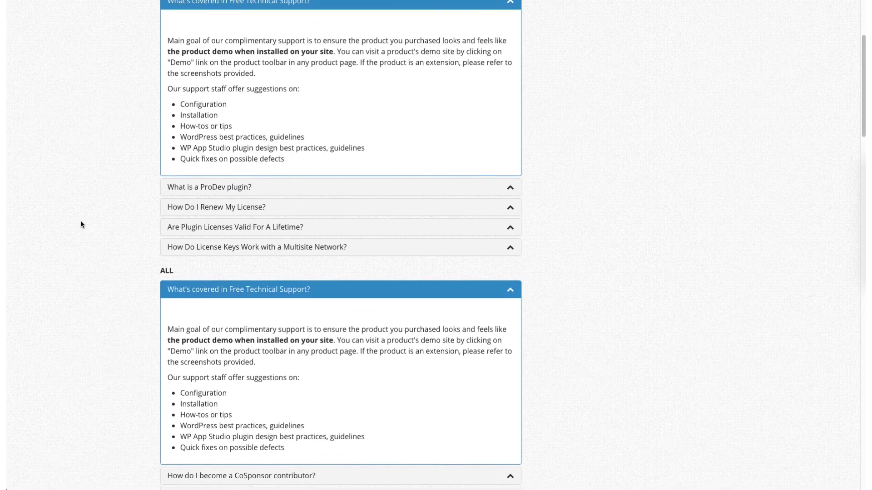
{"action": "scroll", "coordinate": [80, 224], "scroll_direction": "down", "scroll_amount": 8}
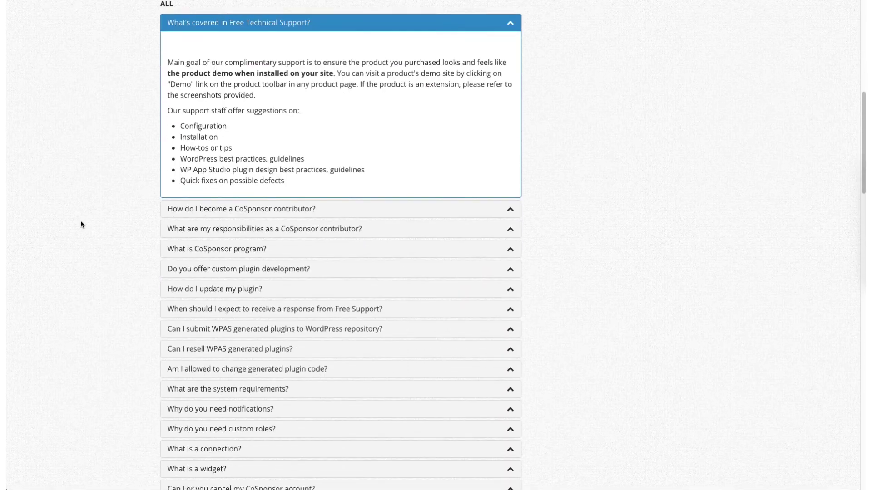
{"action": "scroll", "coordinate": [80, 224], "scroll_direction": "up", "scroll_amount": 6}
{"action": "scroll", "coordinate": [80, 224], "scroll_direction": "up", "scroll_amount": 8}
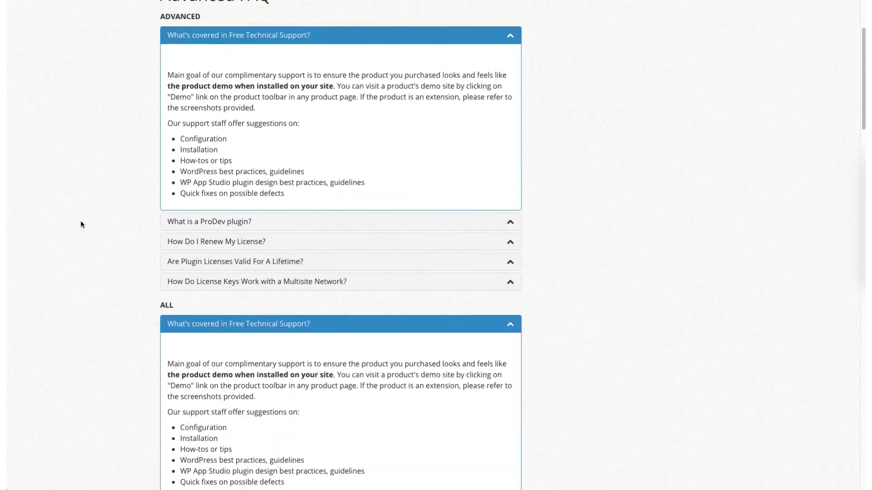
- Expand several questions in the ADVANCED section, including the ProDev plugin, license renewal and license lifetime ones, to view their answers
{"action": "left_click", "coordinate": [199, 230]}
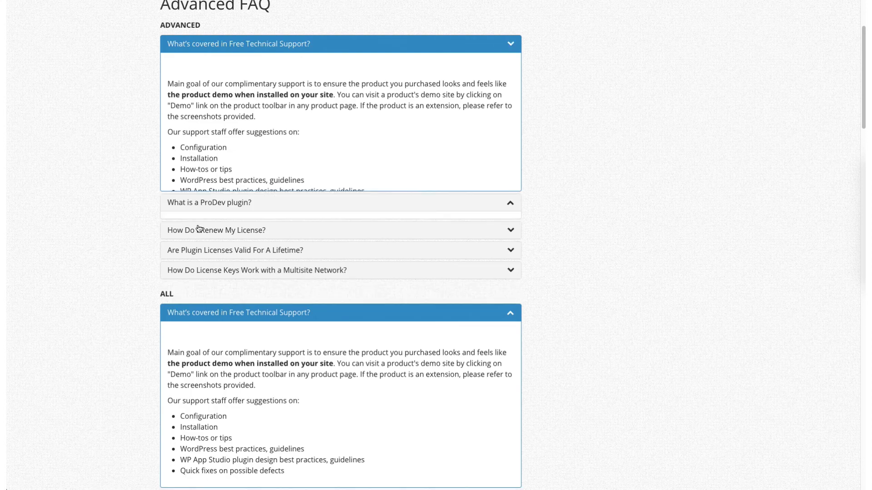
{"action": "left_click", "coordinate": [210, 136]}
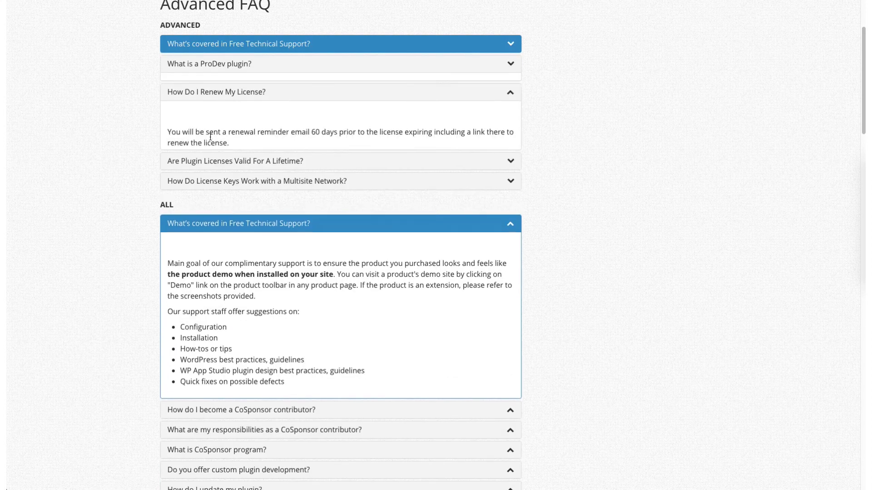
{"action": "left_click", "coordinate": [208, 164]}
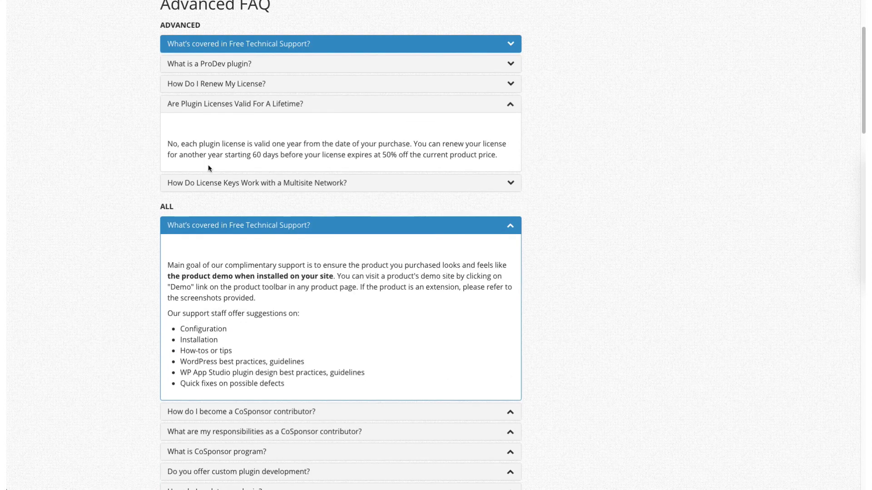
{"action": "left_click", "coordinate": [218, 86]}
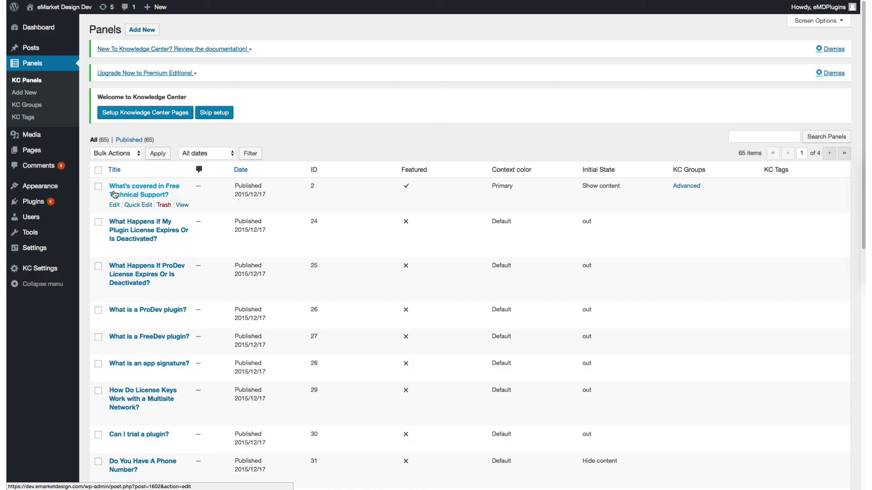
- Open the public page of the panel "What's covered in Free Technical Support?" in a new tab and look through it
{"action": "right_click", "coordinate": [182, 207]}
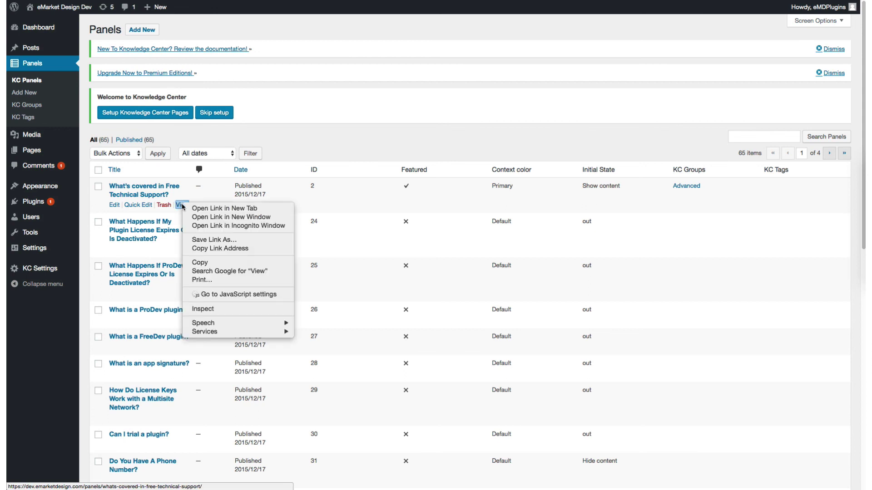
{"action": "left_click", "coordinate": [204, 208]}
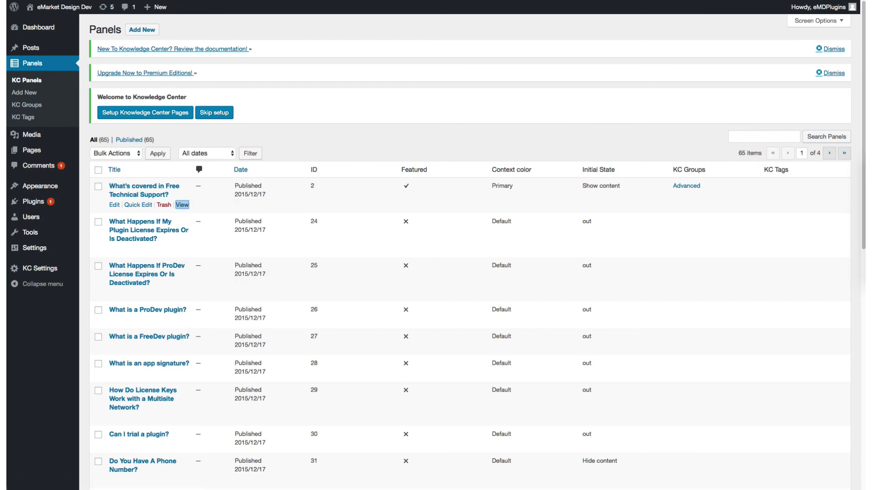
{"action": "key", "text": "ctrl+Tab"}
{"action": "scroll", "coordinate": [111, 252], "scroll_direction": "down", "scroll_amount": 2}
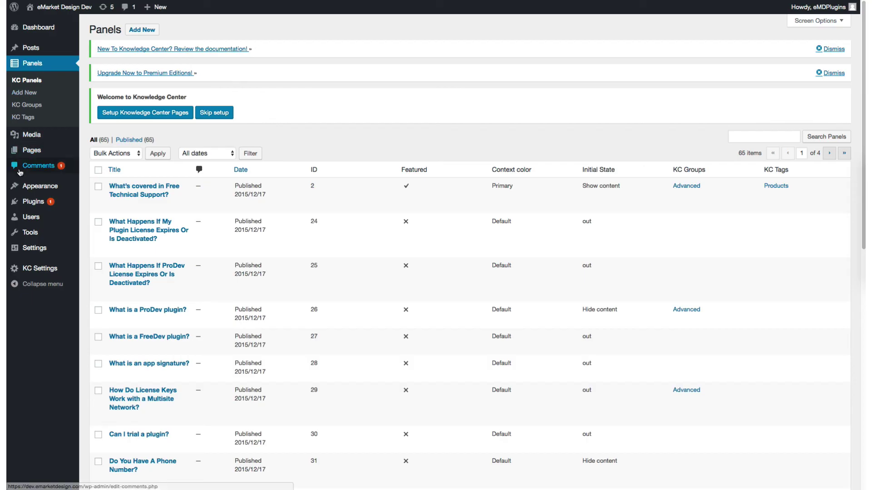
- Add the Recent Panels widget to the Main Sidebar below Featured Panels and reload the Free Technical Support panel page
{"action": "mouse_move", "coordinate": [33, 185]}
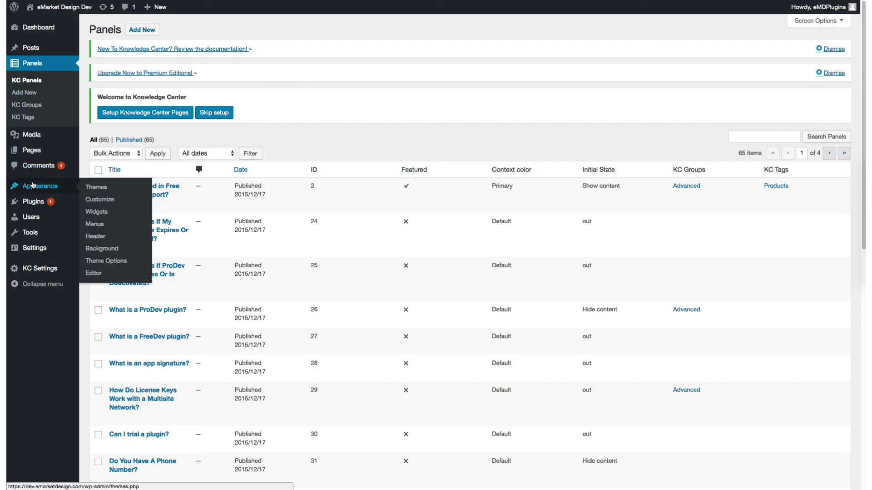
{"action": "left_click", "coordinate": [96, 211]}
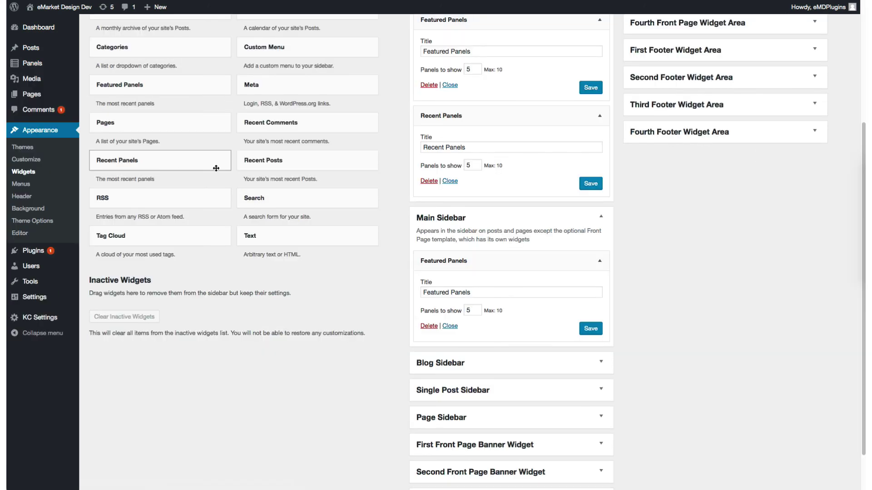
{"action": "left_click_drag", "start_coordinate": [216, 168], "coordinate": [508, 304]}
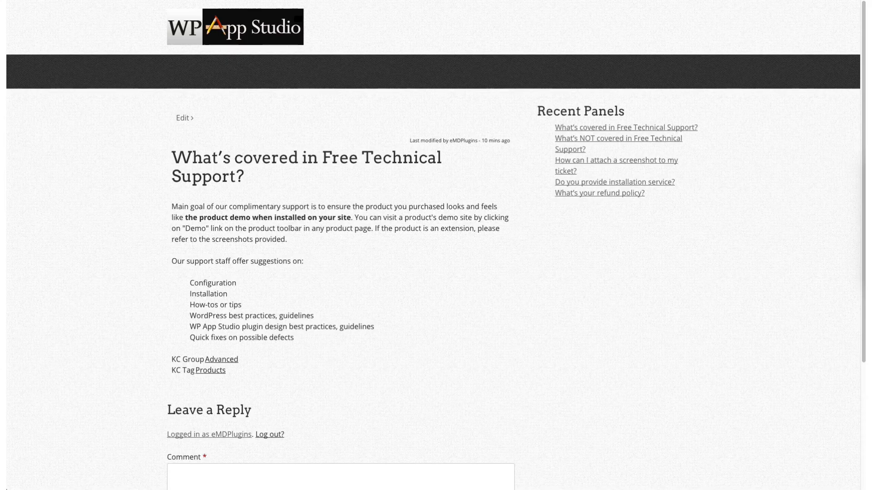
{"action": "key", "text": "F5"}
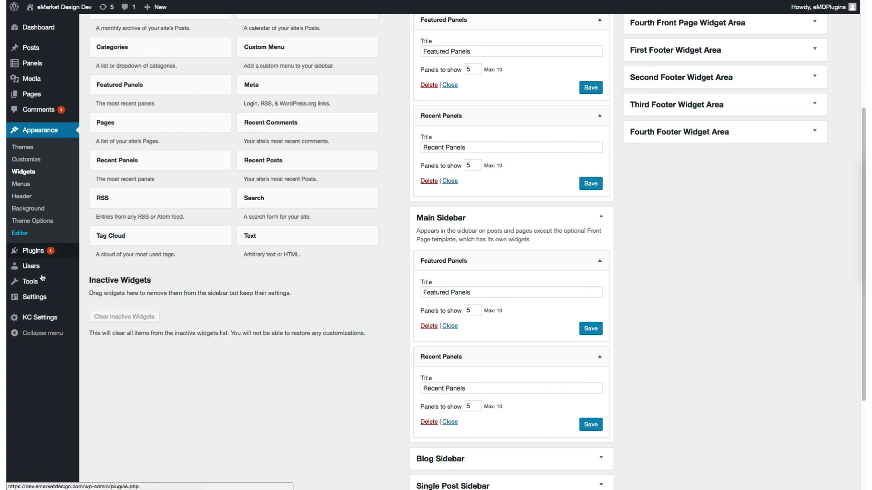
- Set the single panel template to Full Width in the Knowledge Center settings, save the changes and reload the panel page
{"action": "mouse_move", "coordinate": [47, 317]}
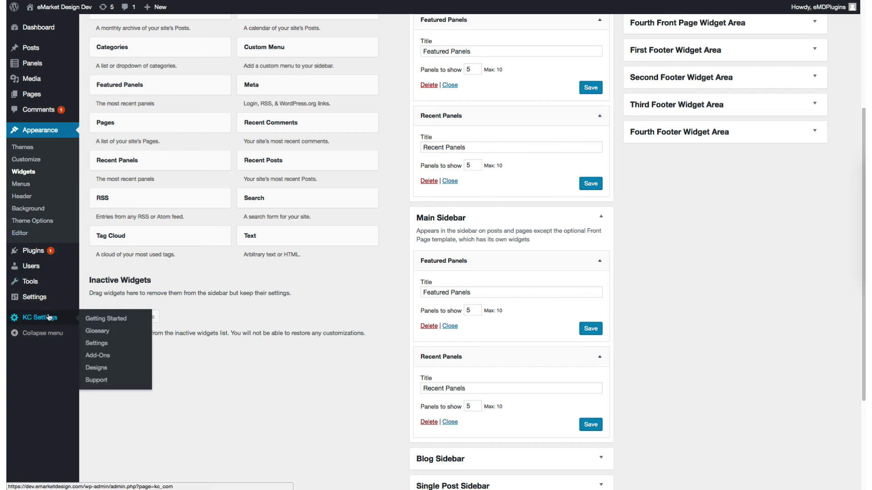
{"action": "left_click", "coordinate": [112, 348]}
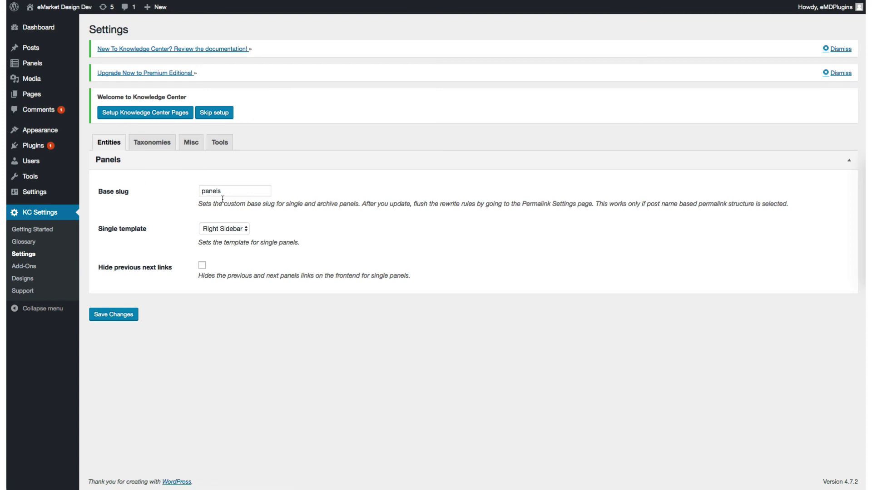
{"action": "left_click", "coordinate": [219, 228]}
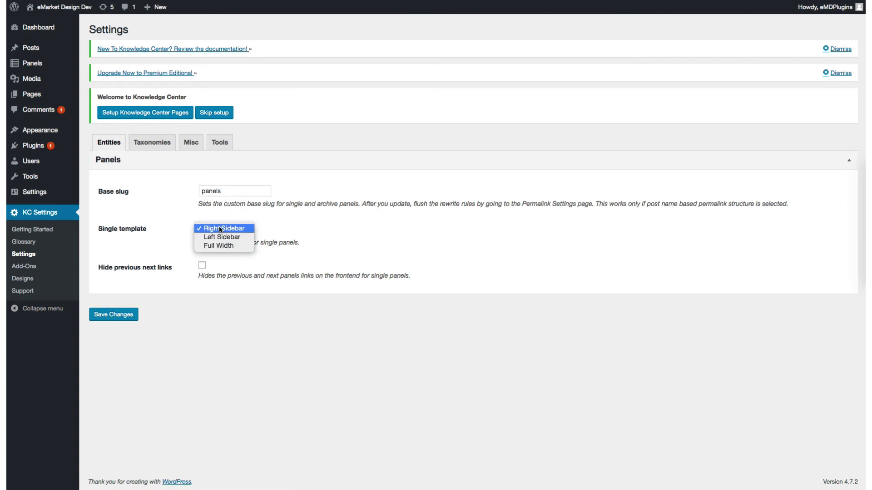
{"action": "left_click", "coordinate": [219, 246]}
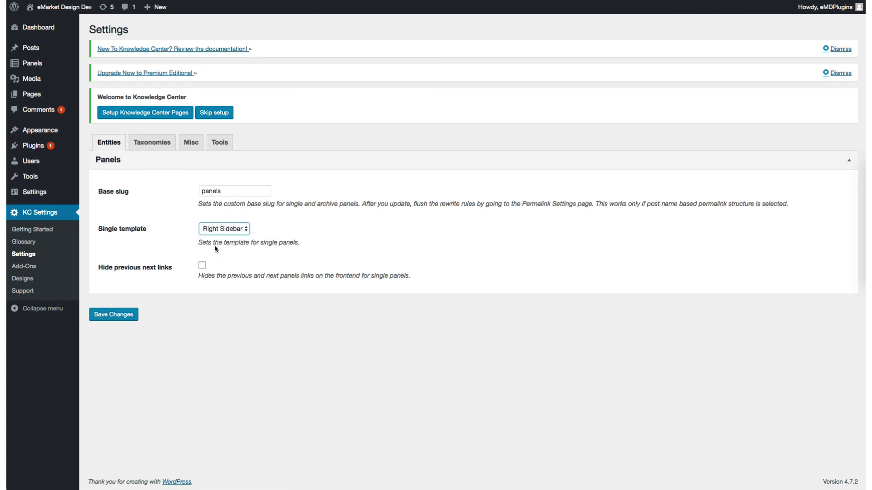
{"action": "left_click", "coordinate": [124, 315]}
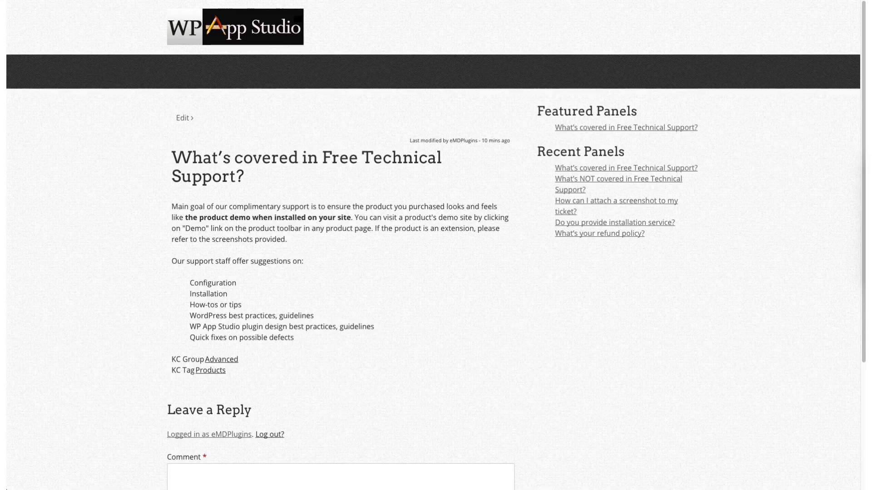
{"action": "key", "text": "F5"}
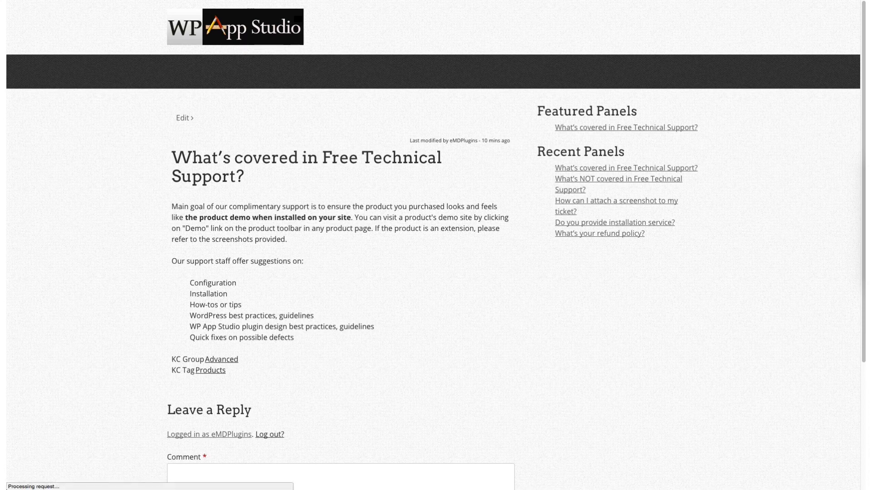
- Look over the full-width panel page, set the single panel template to Right Sidebar in the Knowledge Center settings, save, and reload the panel page
{"action": "scroll", "coordinate": [68, 157], "scroll_direction": "down", "scroll_amount": 3}
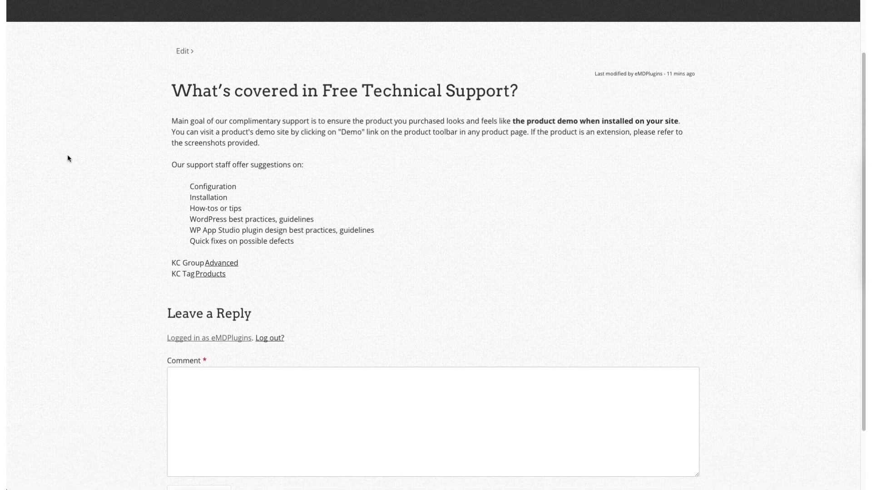
{"action": "scroll", "coordinate": [67, 157], "scroll_direction": "up", "scroll_amount": 2}
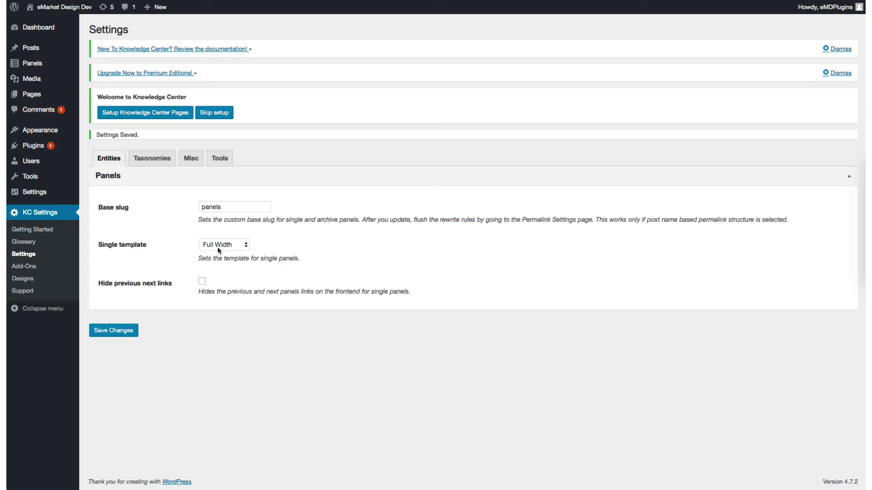
{"action": "left_click", "coordinate": [217, 247]}
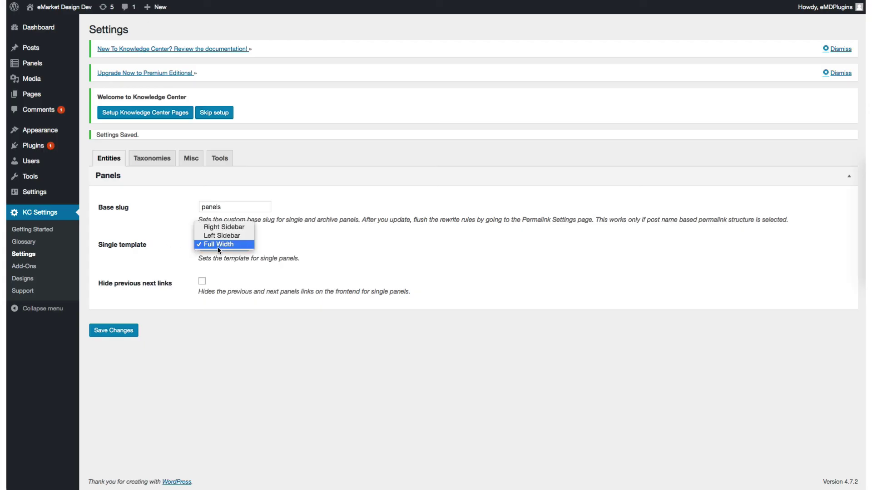
{"action": "left_click", "coordinate": [221, 231]}
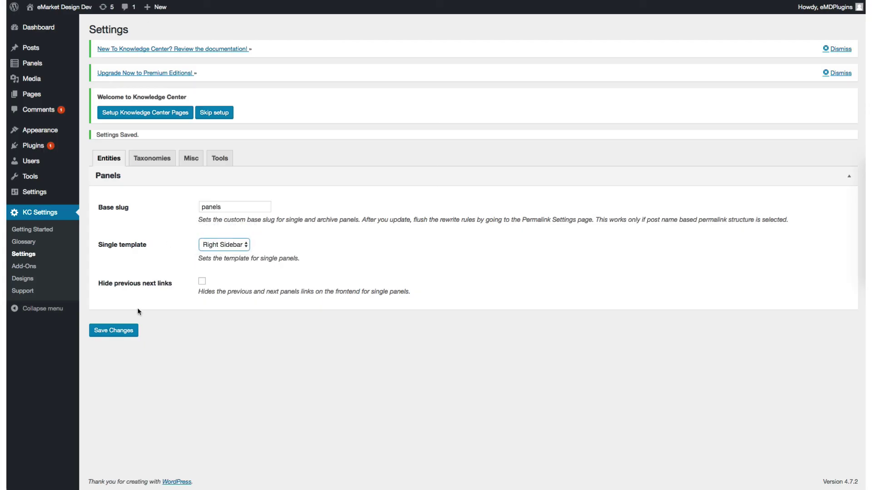
{"action": "left_click", "coordinate": [117, 330]}
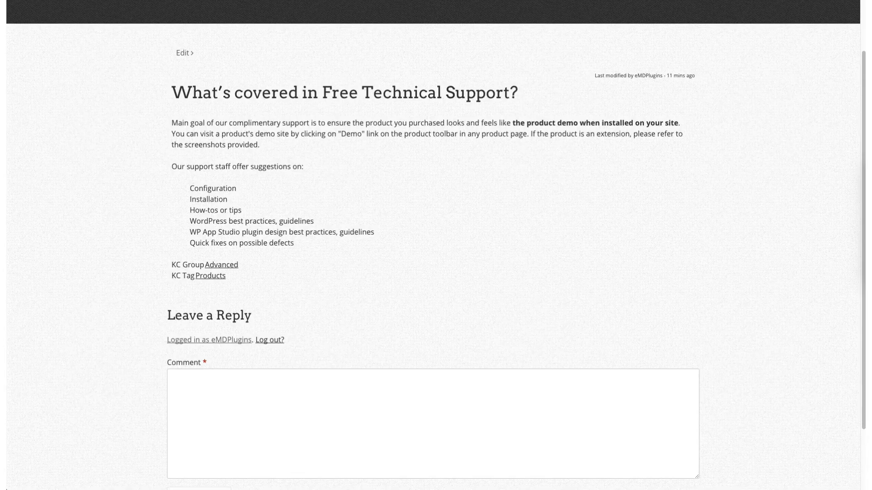
{"action": "key", "text": "F5"}
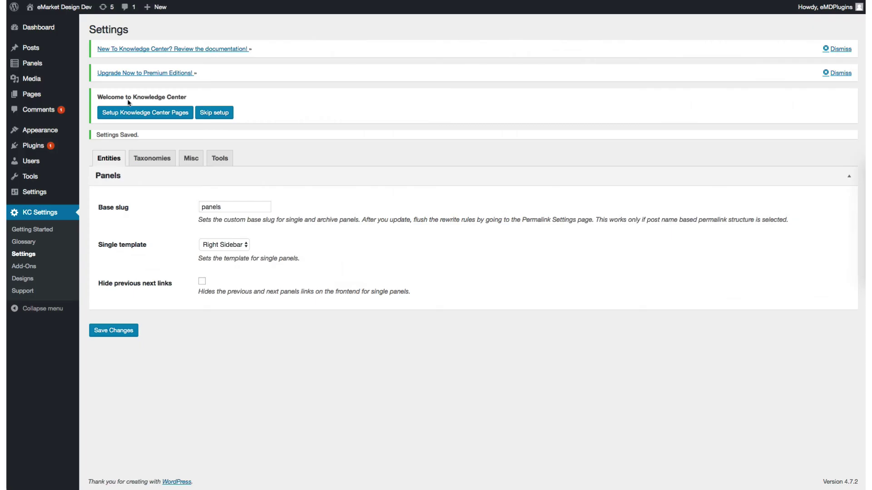
- Review the base slug settings for KC Groups and KC Tags and the Misc options for Bootstrap, and open the Tools settings
{"action": "left_click", "coordinate": [149, 164]}
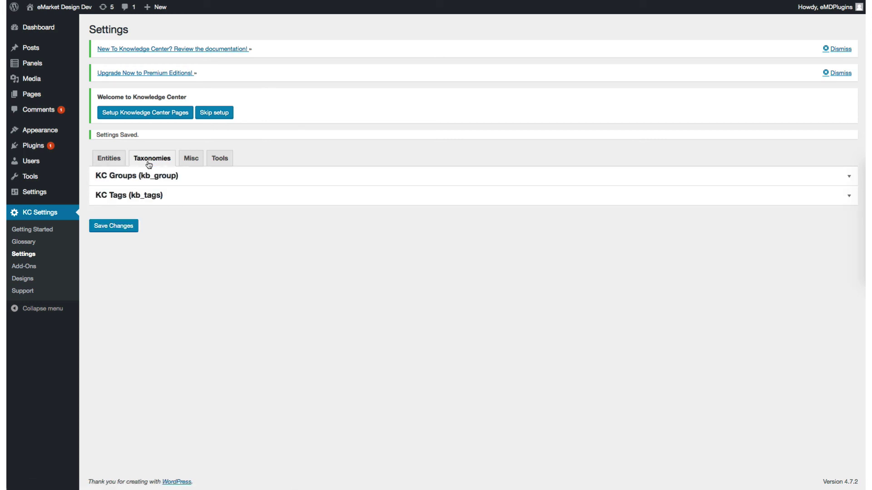
{"action": "left_click", "coordinate": [140, 180]}
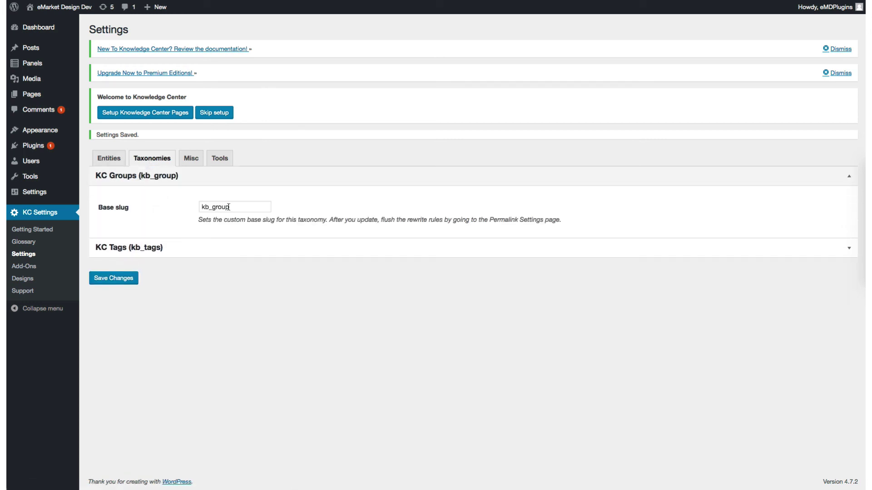
{"action": "left_click", "coordinate": [187, 247]}
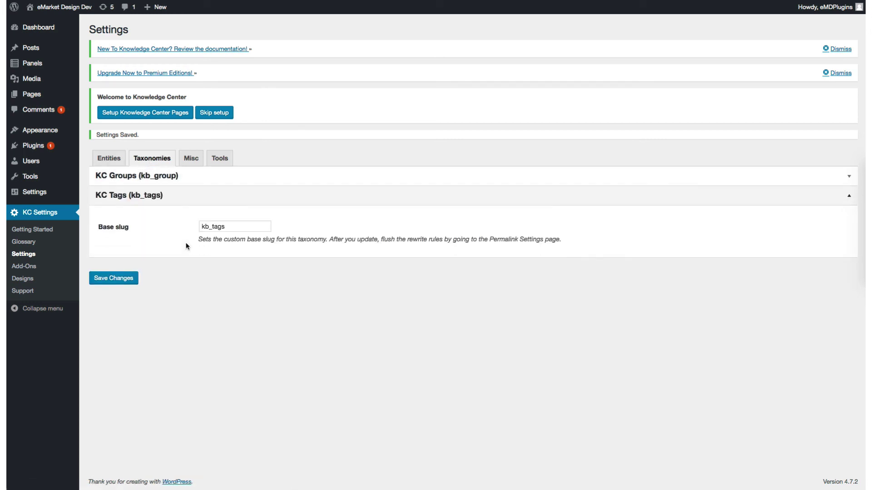
{"action": "left_click", "coordinate": [194, 166]}
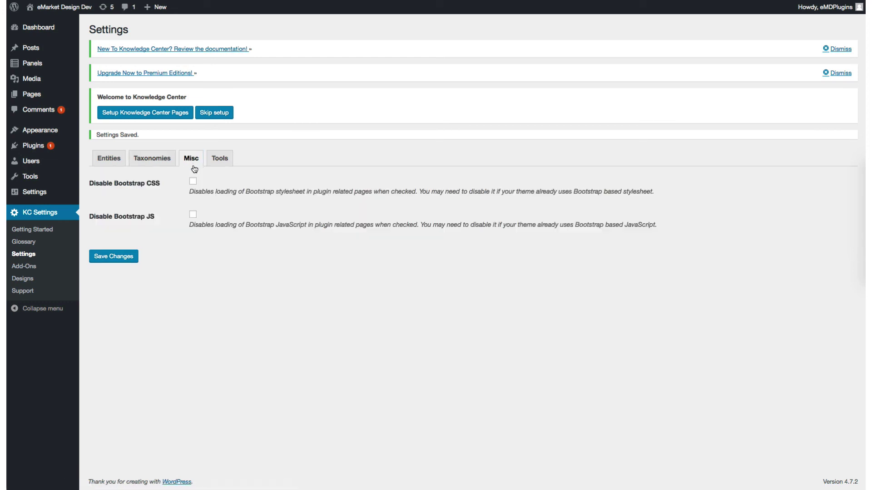
{"action": "left_click", "coordinate": [220, 159]}
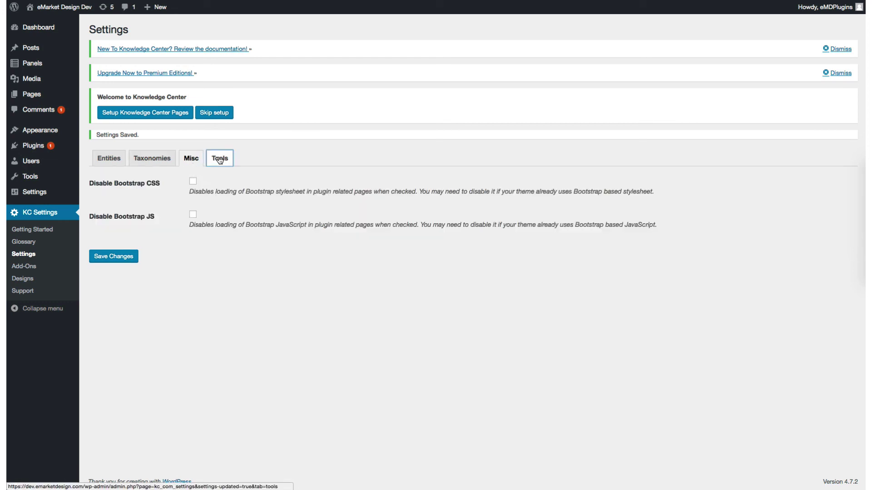